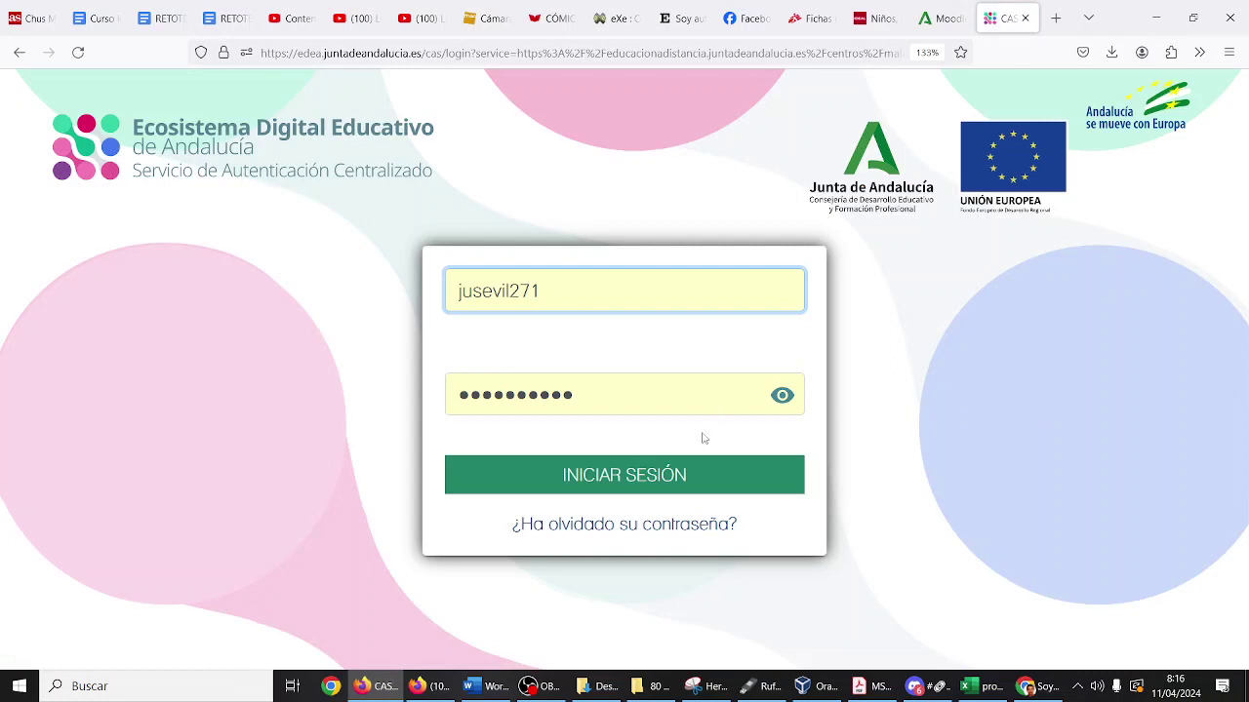
Log in with the prefilled credentials and open the UD06: SEGURIDAD section of the Computación y Robótica 3º ESO course.
click(680, 477)
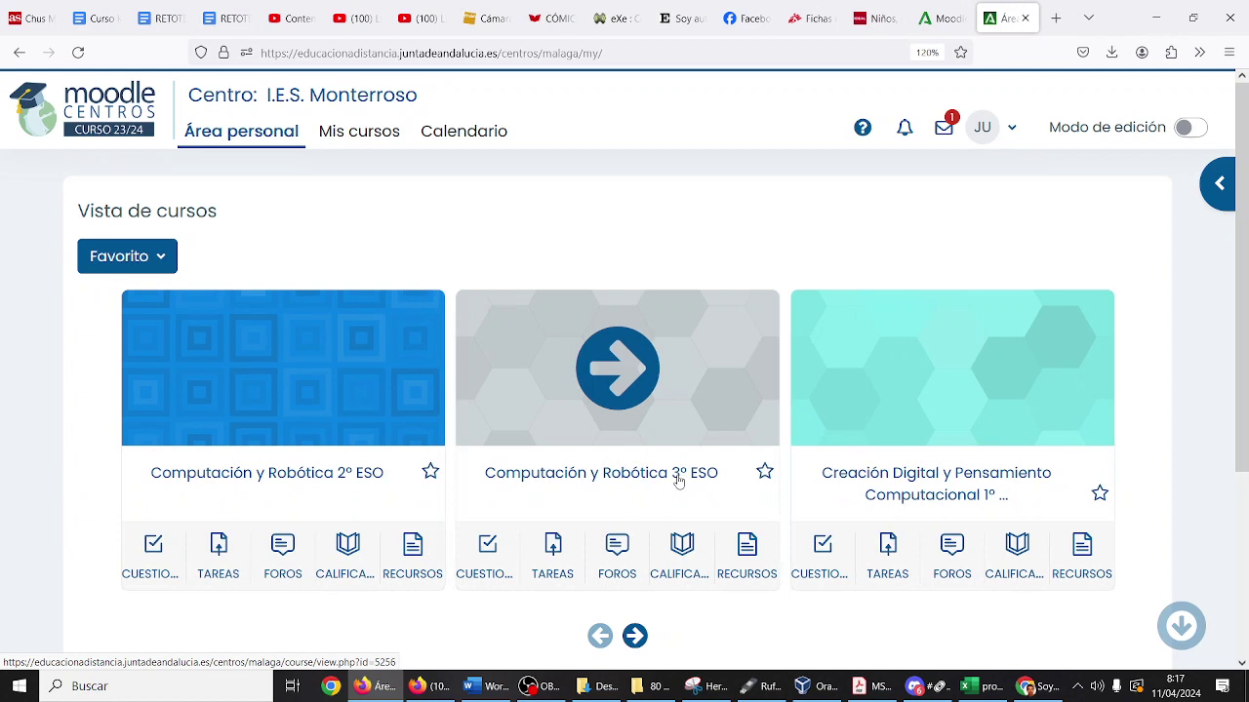
click(639, 378)
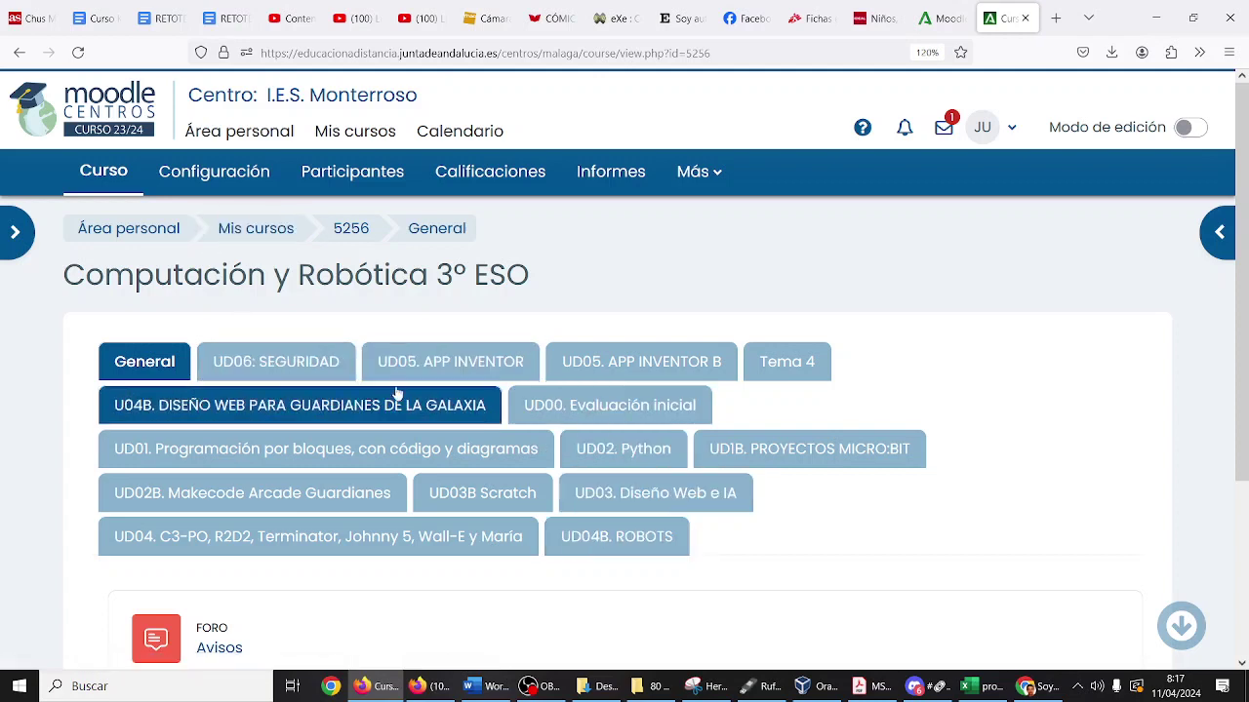
click(330, 362)
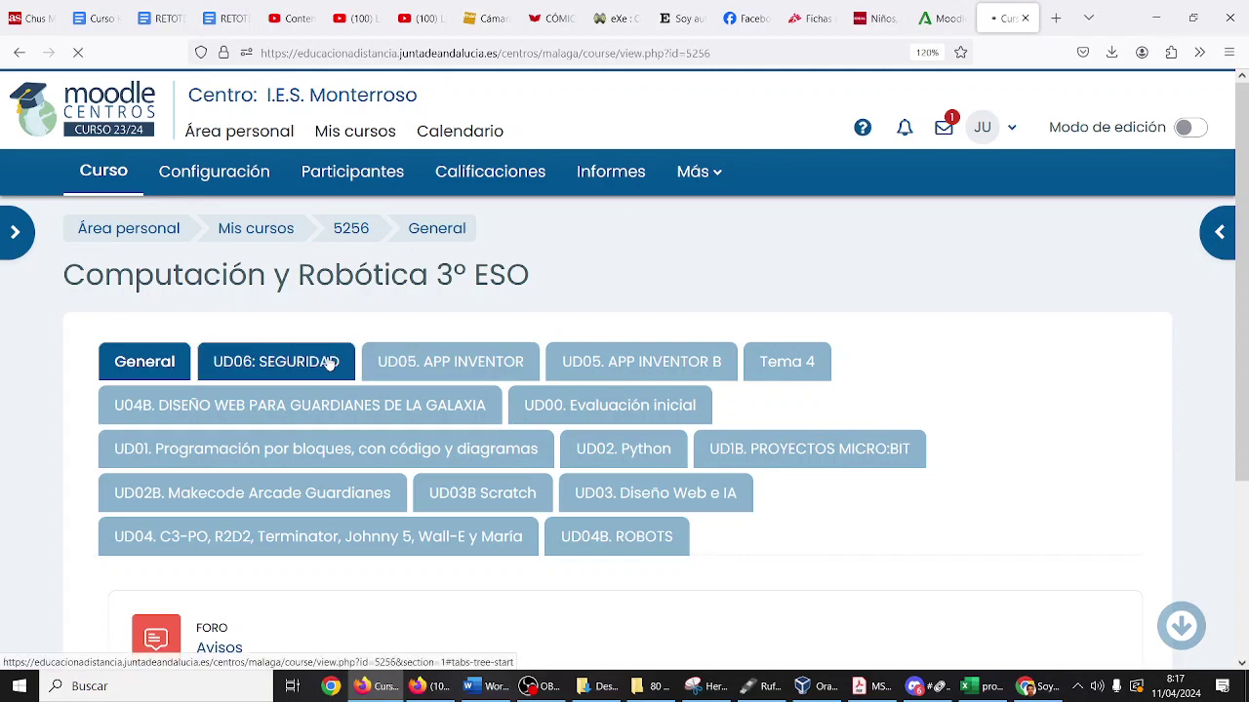
Turn on editing mode and add a new Tarea activity at the end of the UD06: SEGURIDAD section.
scroll(744, 422, down, 2)
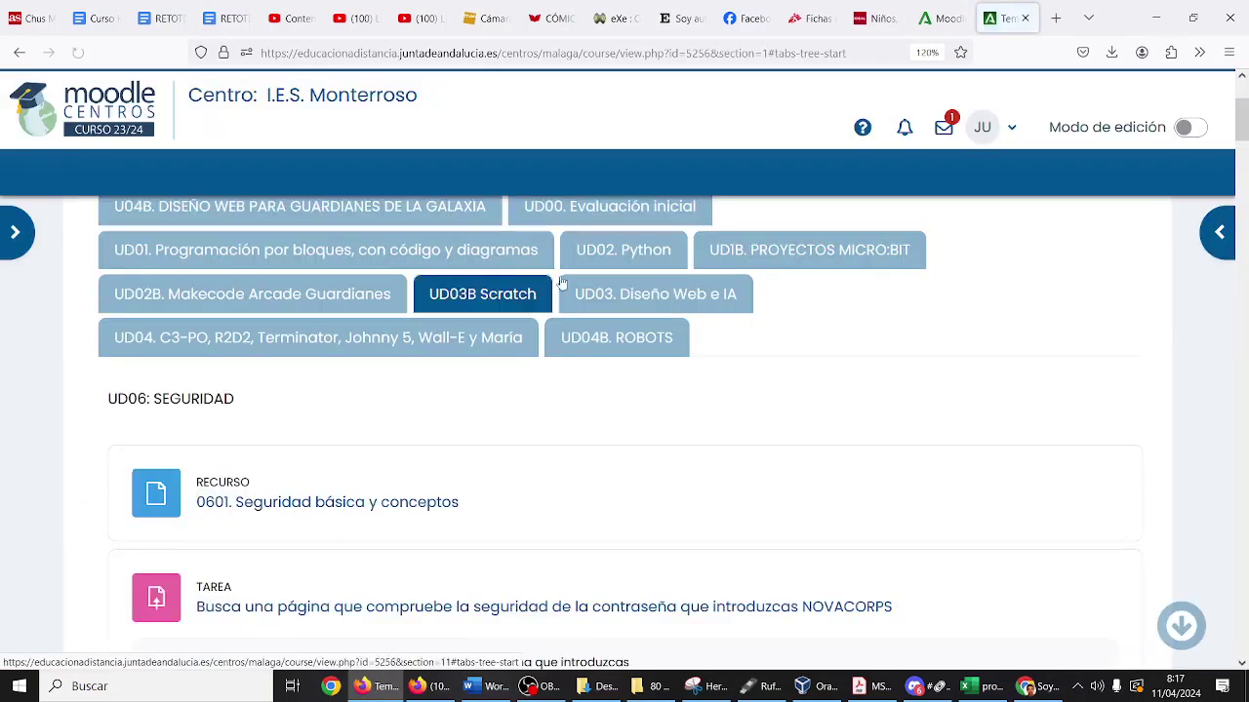
scroll(742, 424, up, 1)
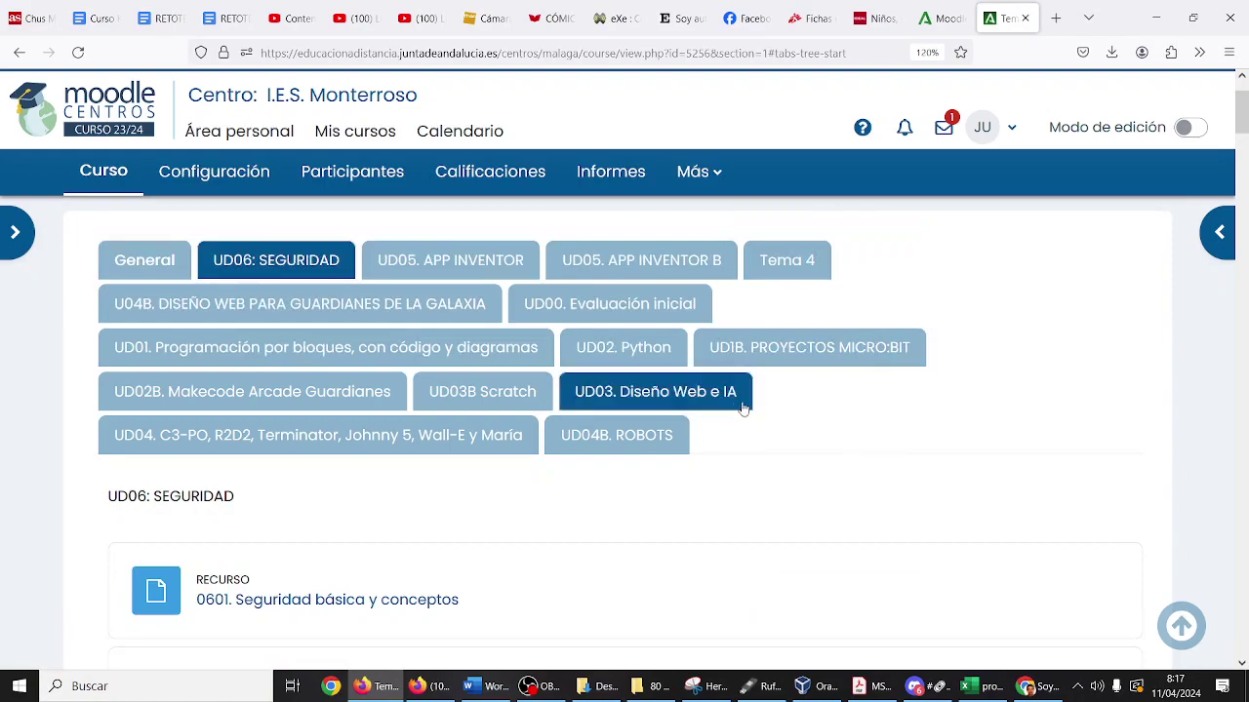
drag(1239, 113, 1215, 653)
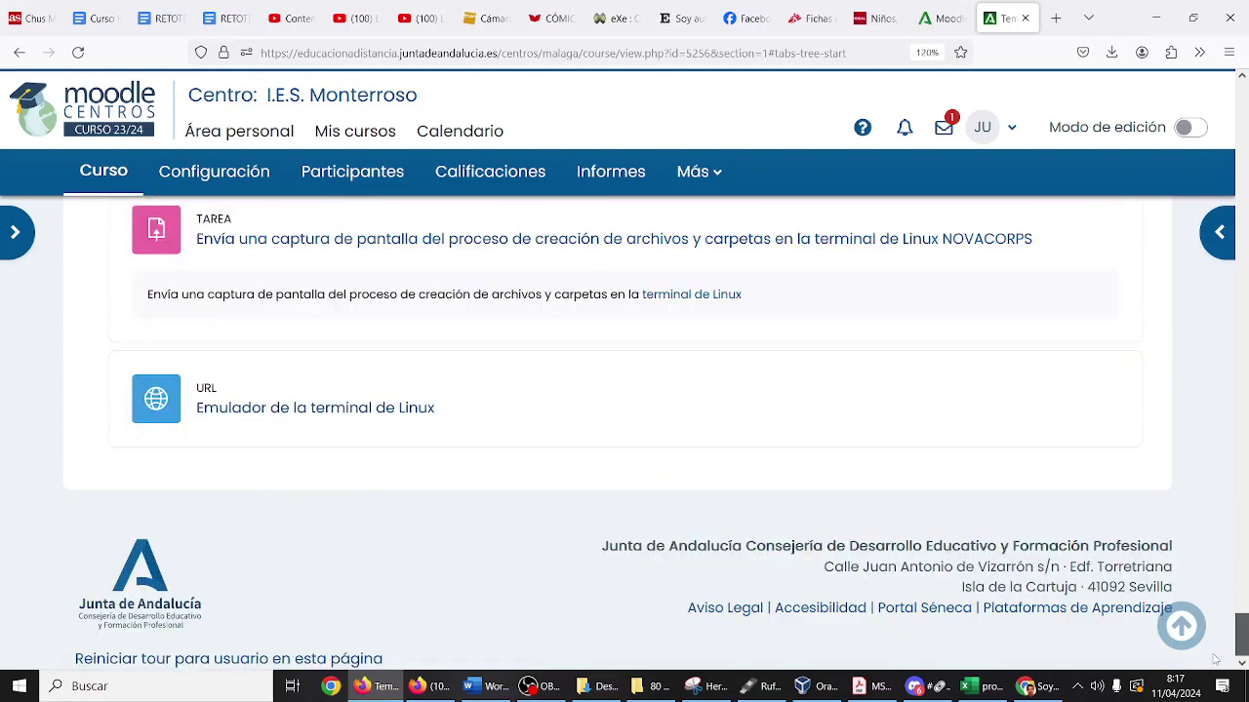
click(1200, 128)
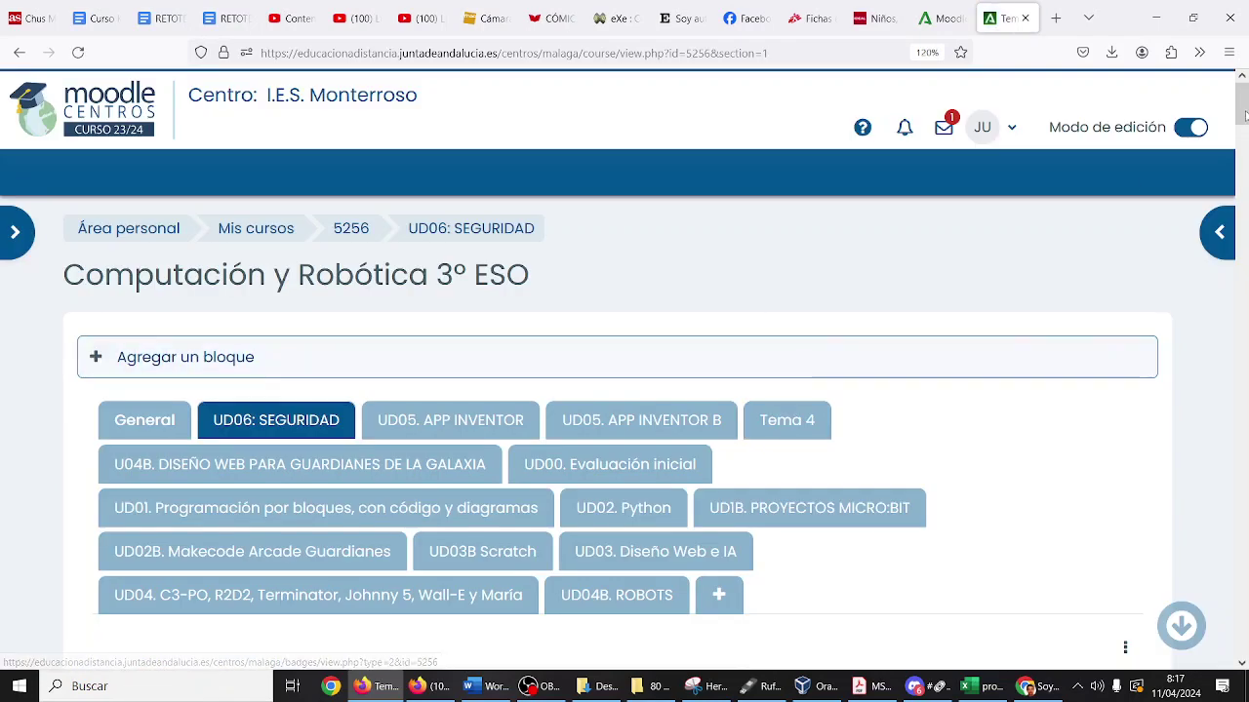
drag(1243, 115, 1234, 634)
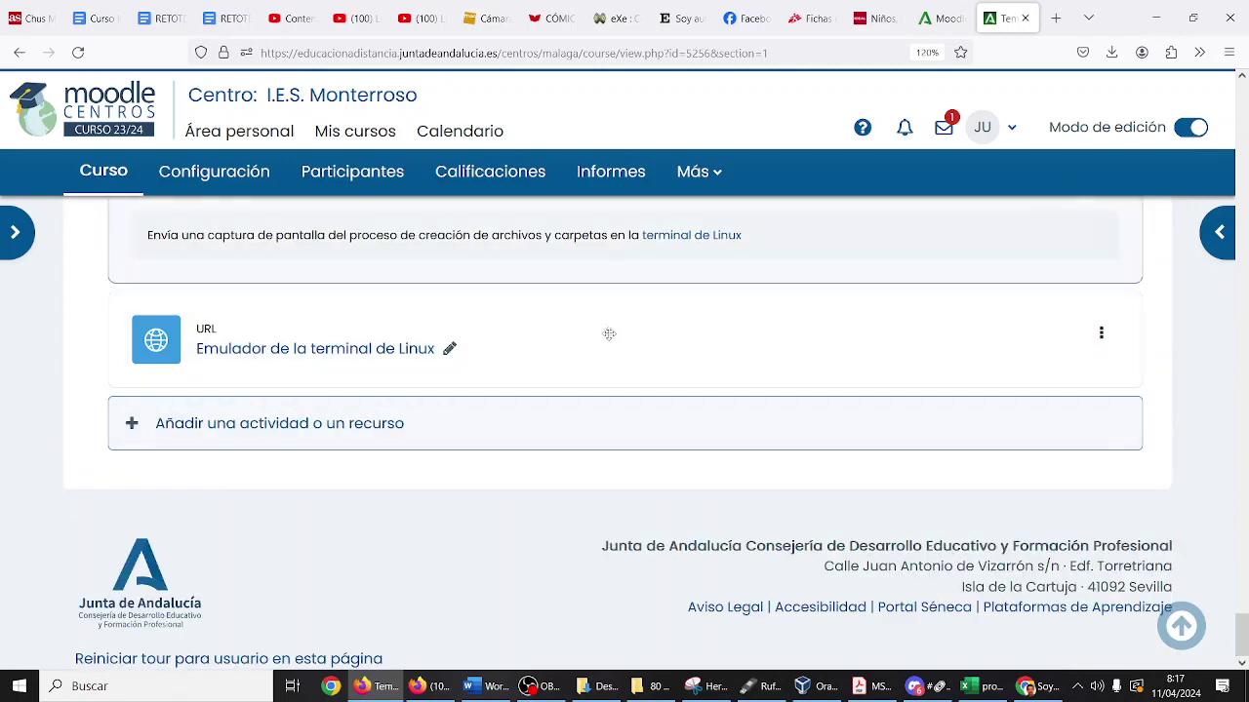
click(364, 426)
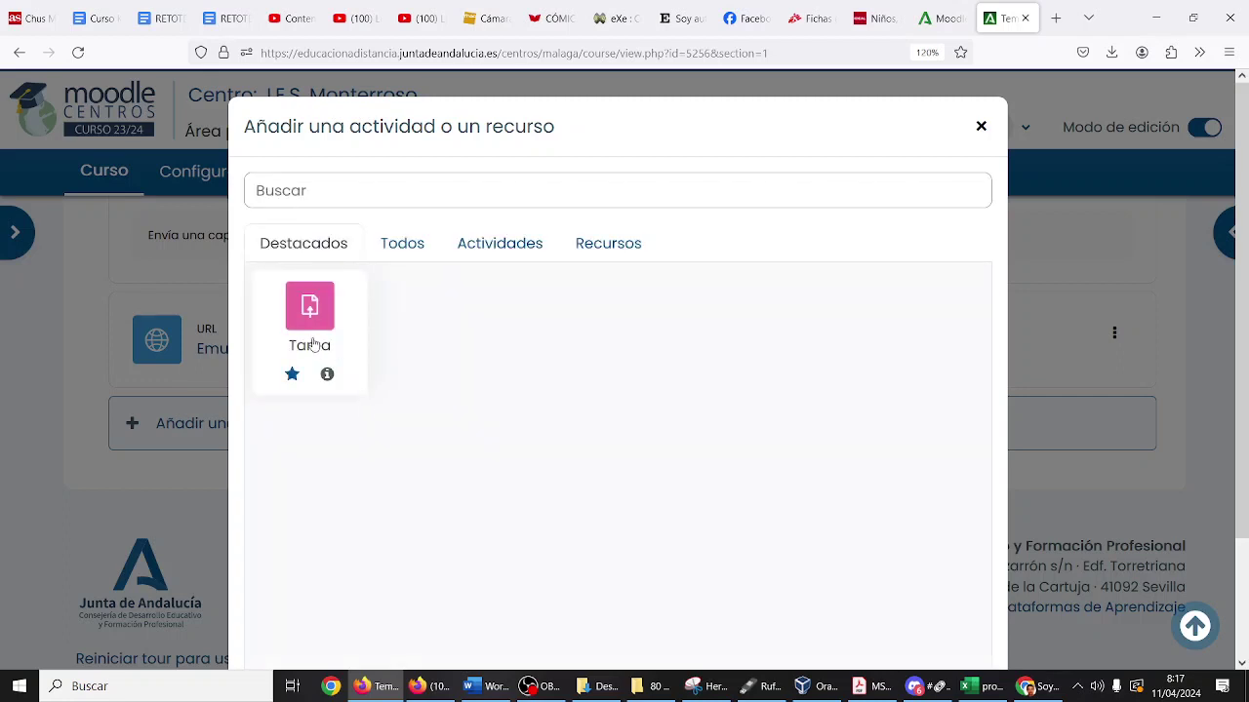
click(313, 340)
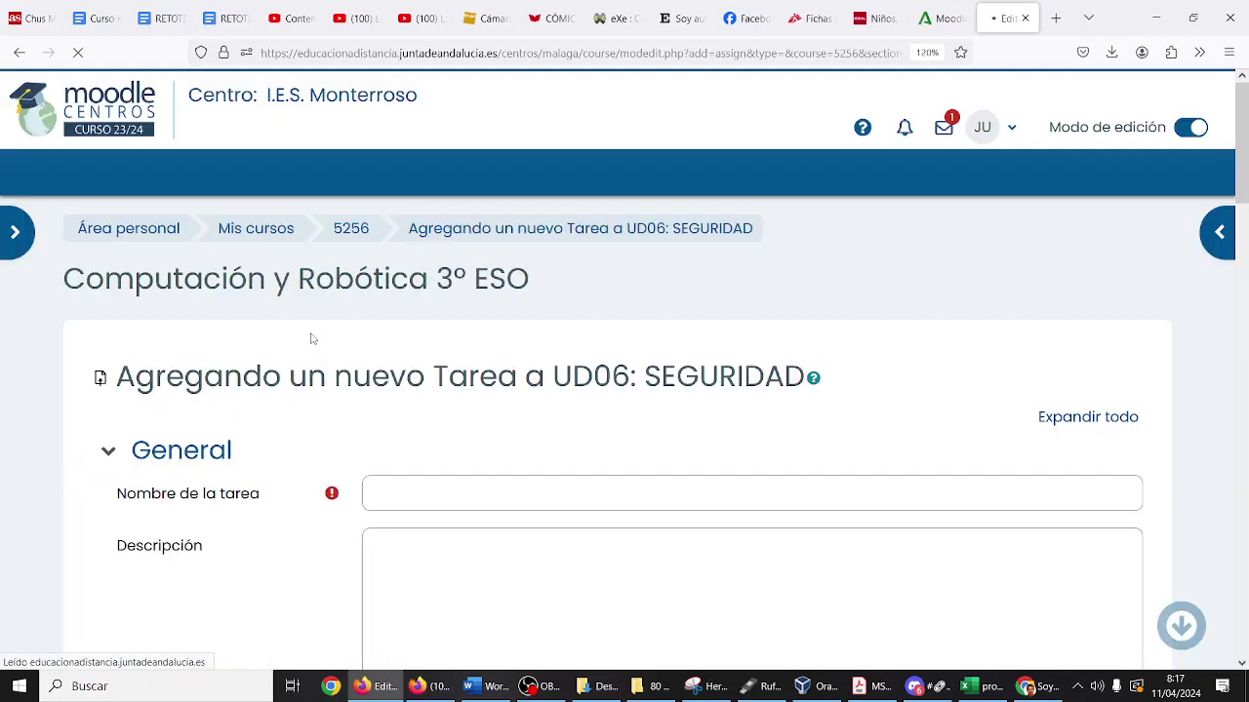
Name the assignment "Identidad en Internet, identidades falsas y suplantación de identidad".
click(432, 491)
text(Identid)
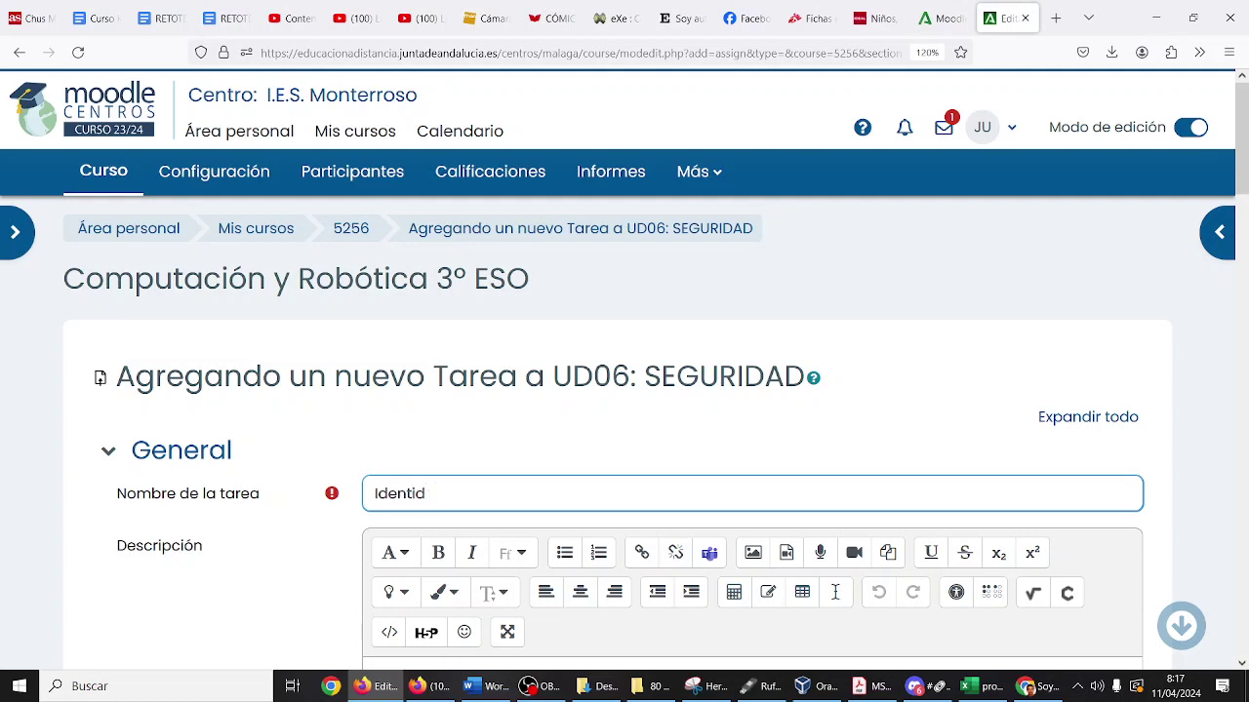
text(ad en i)
key(BackSpace)
text(Internet y )
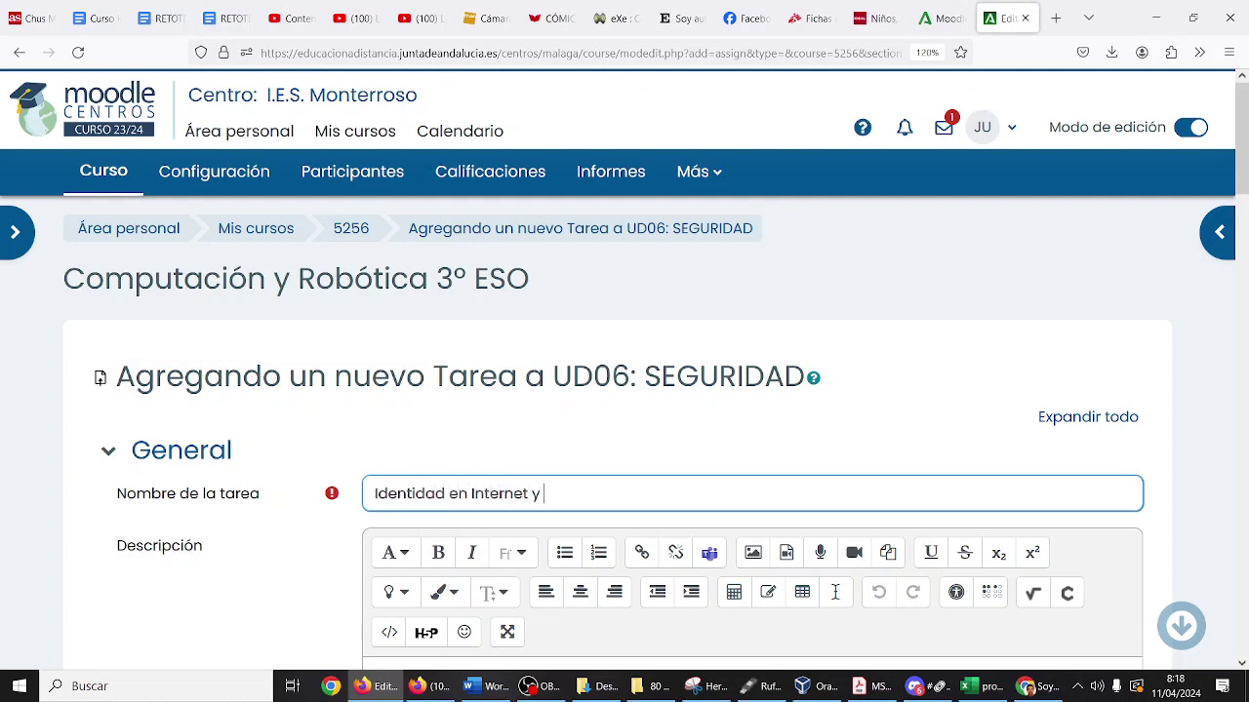
text(suplantaci)
key(BackSpace)
key(BackSpace)
key(BackSpace)
key(BackSpace)
key(BackSpace)
key(BackSpace)
key(BackSpace)
key(BackSpace)
key(BackSpace)
key(BackSpace)
key(BackSpace)
key(BackSpace)
key(BackSpace)
text(, identidad)
key(BackSpace)
key(BackSpace)
text(es)
key(BackSpace)
key(BackSpace)
key(BackSpace)
text(ades falas)
key(BackSpace)
key(BackSpace)
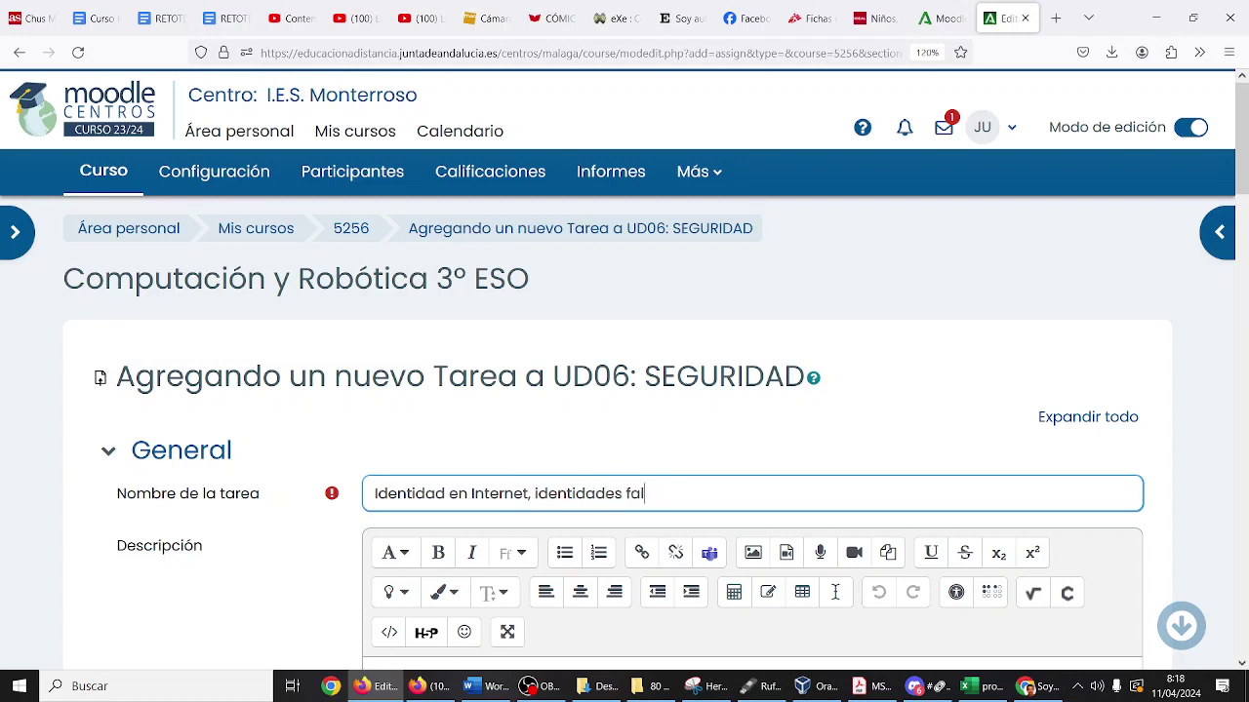
text(sas y suplantació)
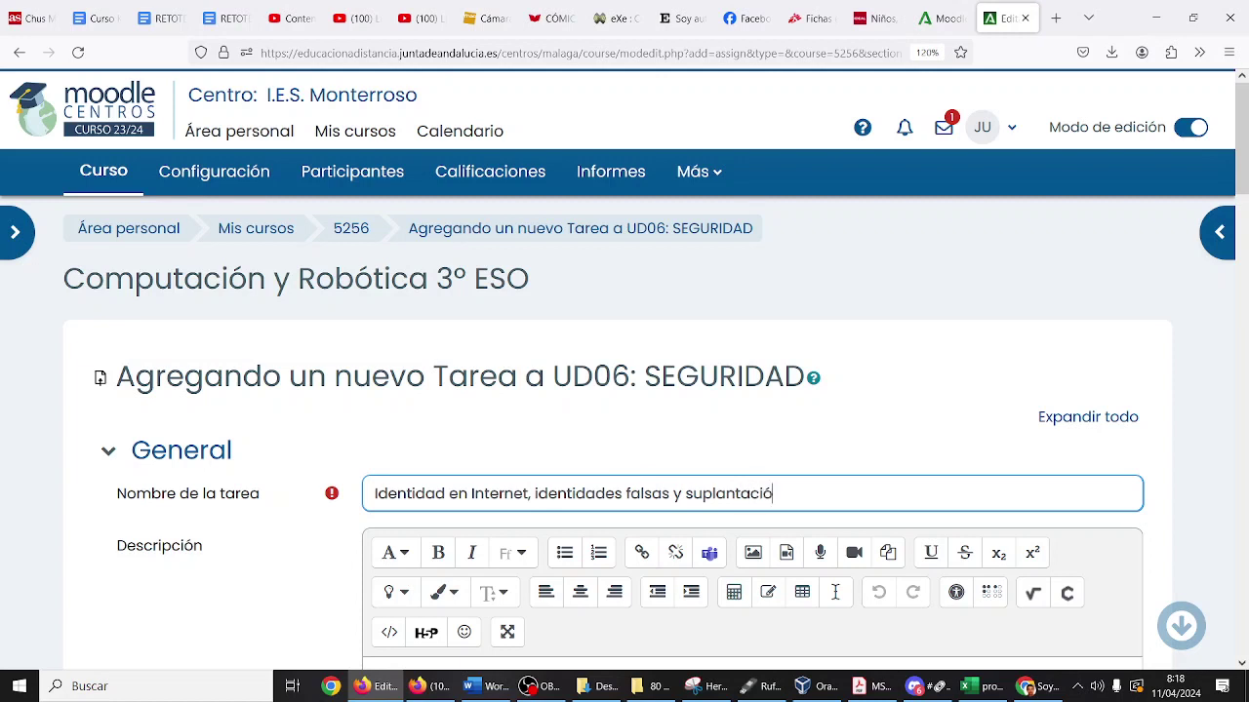
text(n de identidad)
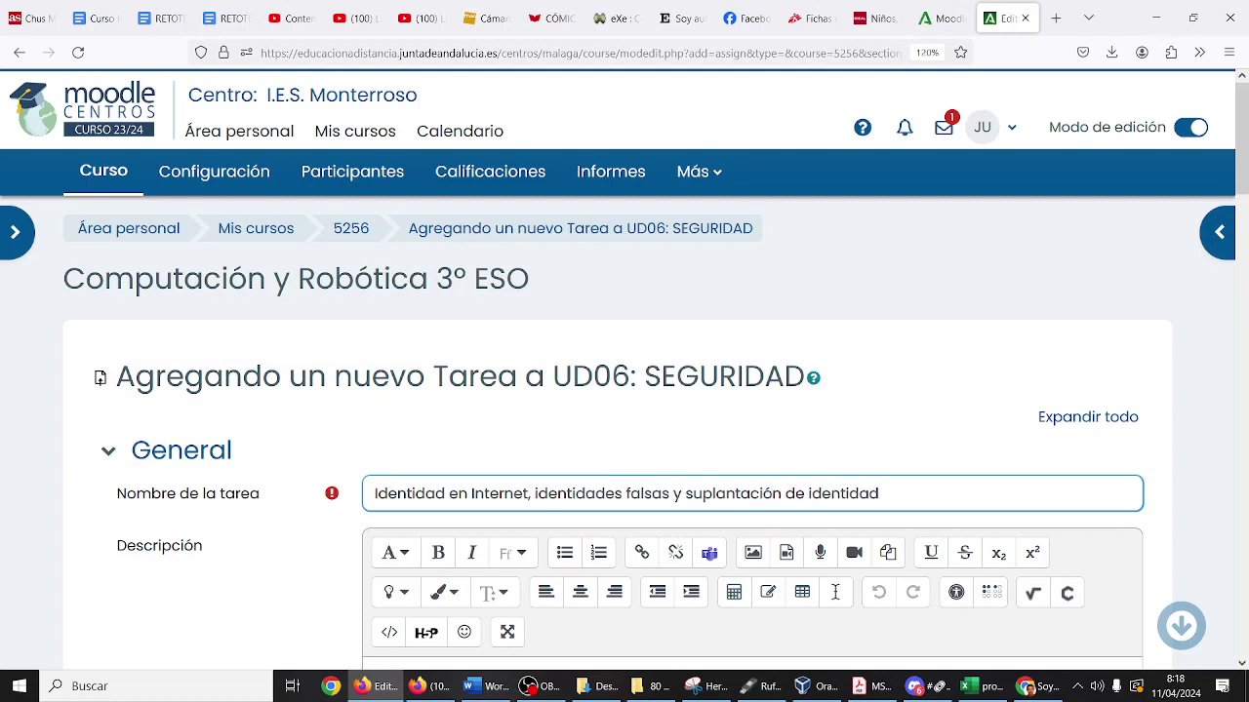
scroll(481, 466, down, 2)
click(481, 466)
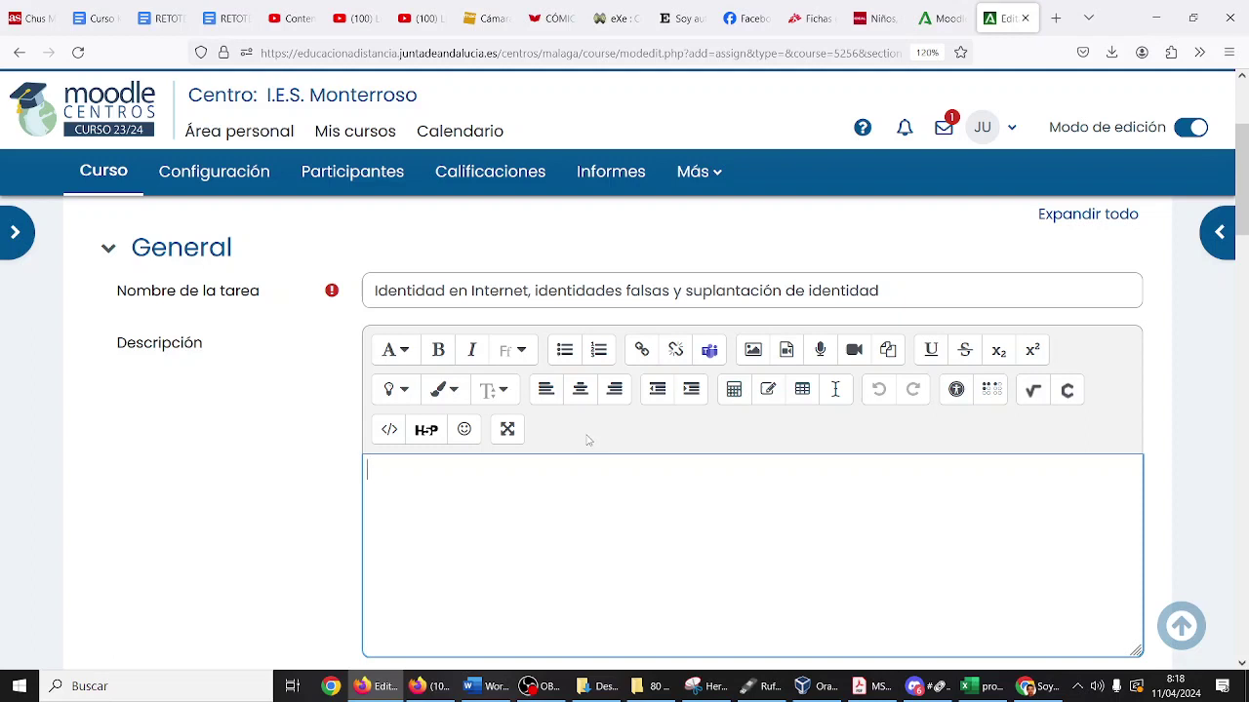
text(Mira este vídeo)
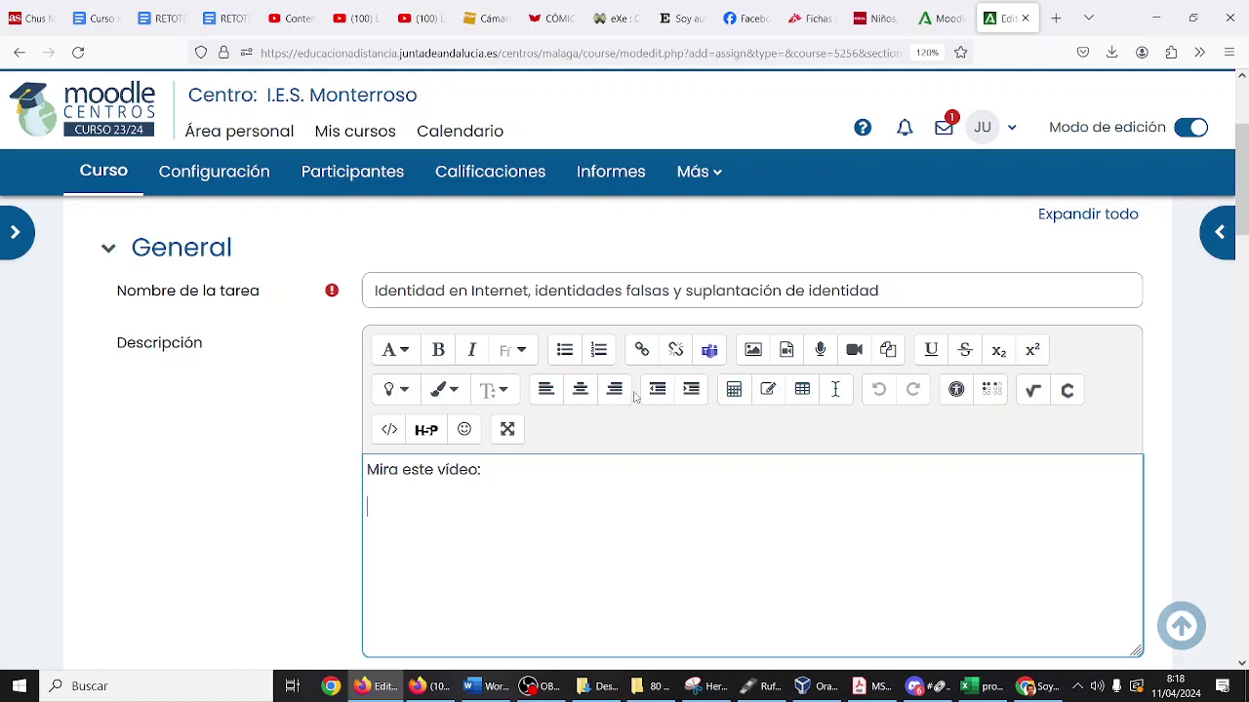
text(:)
key(Return)
text(https://youtu.be/KRqi5rgsuKg)
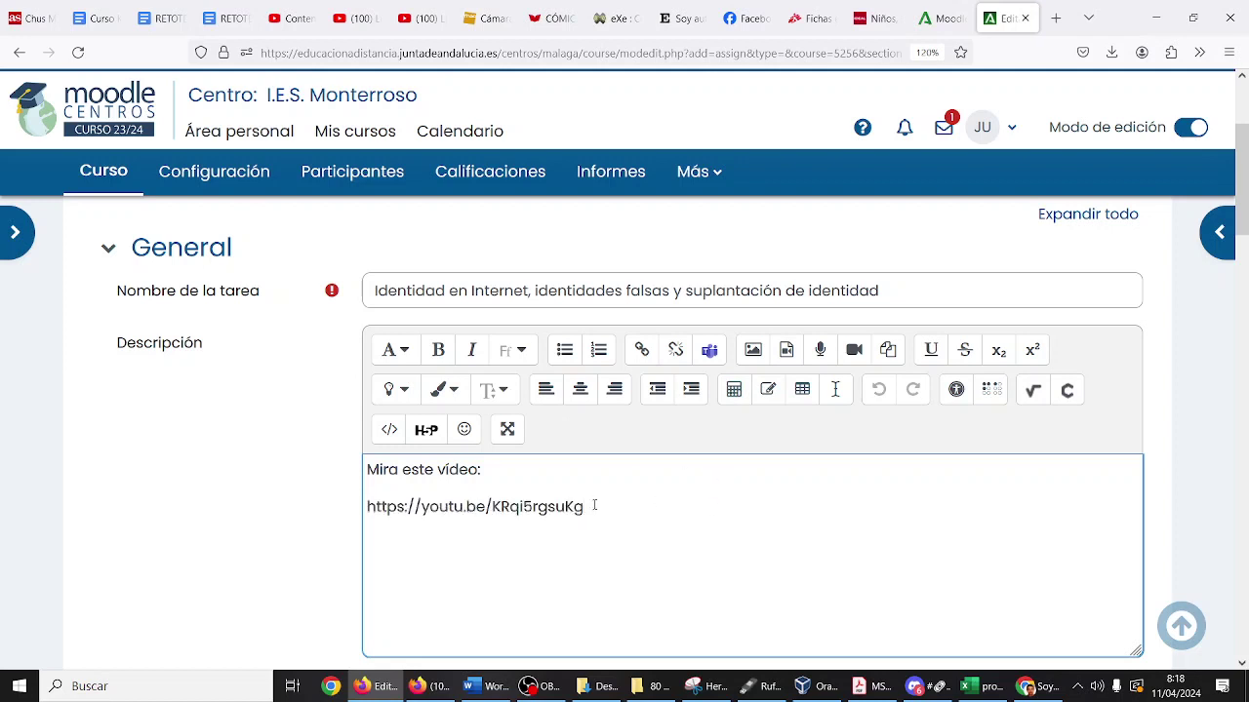
Turn the YouTube address in the description into a hyperlink to that same URL.
drag(594, 507, 363, 507)
key(ctrl+c)
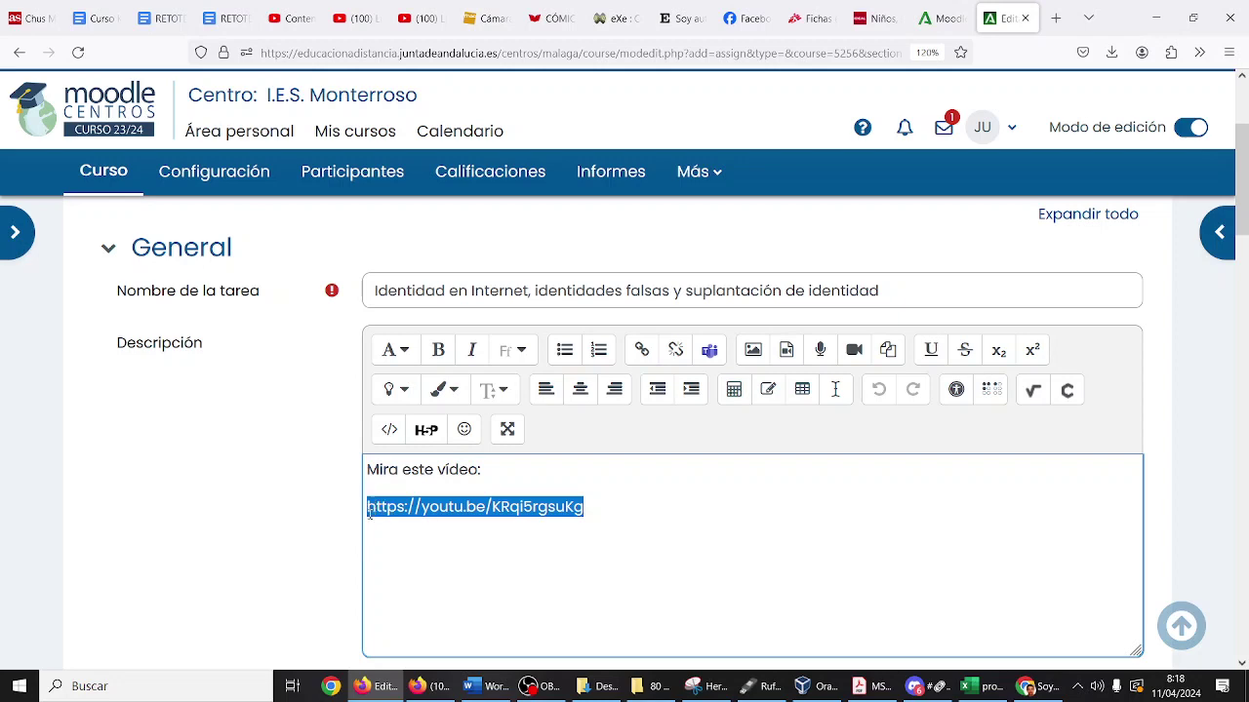
click(652, 359)
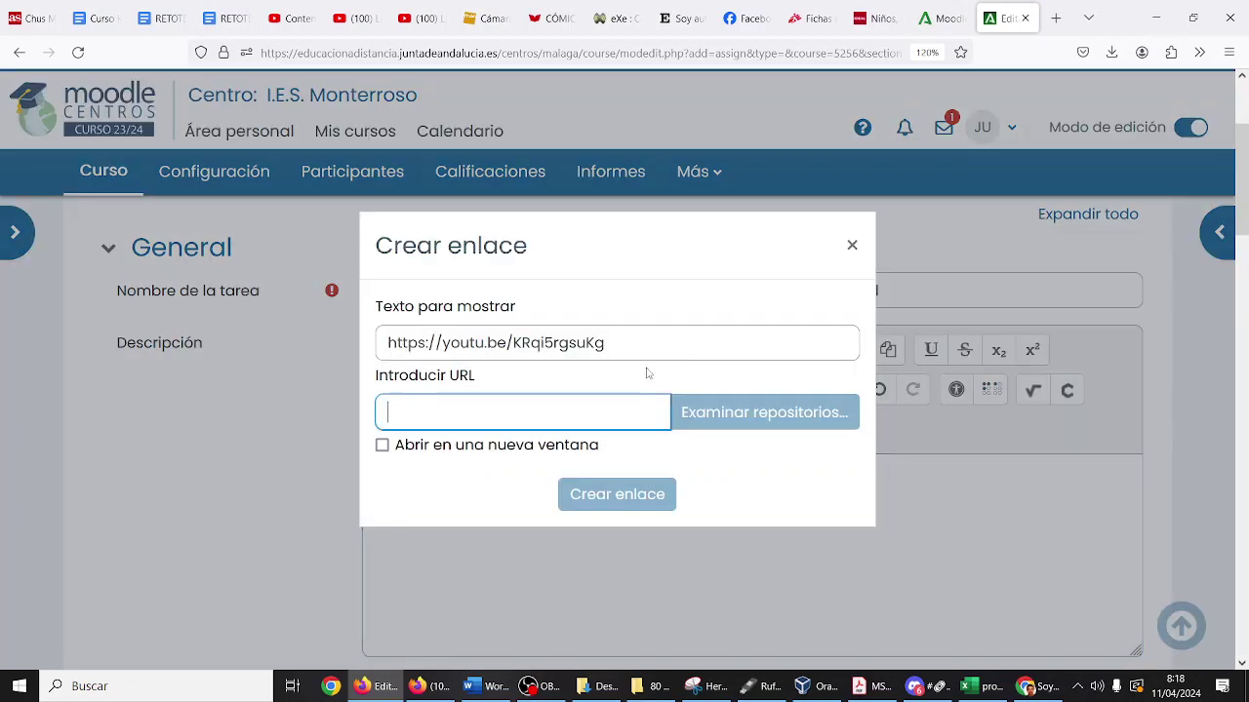
key(ctrl+v)
click(632, 501)
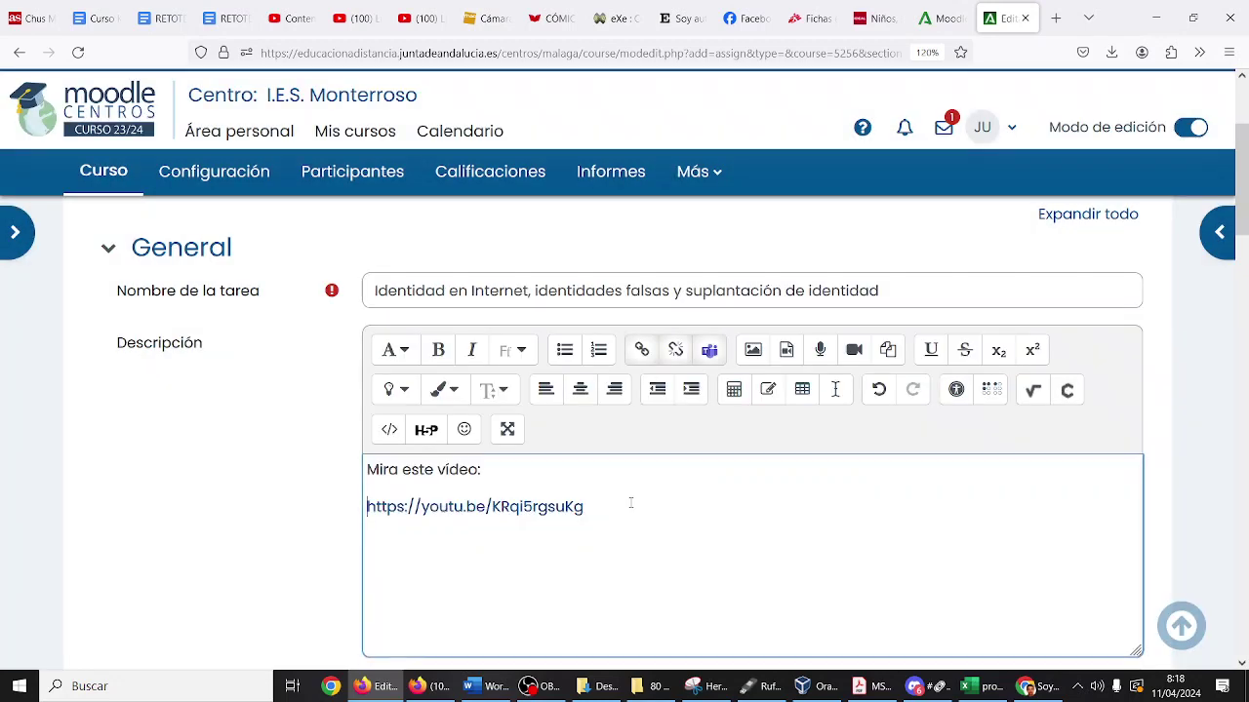
Add below the link the question "1. ¿Es lícito tener una identidad secreta y hacer cosas que no harías a cara descubierto?".
key(Return)
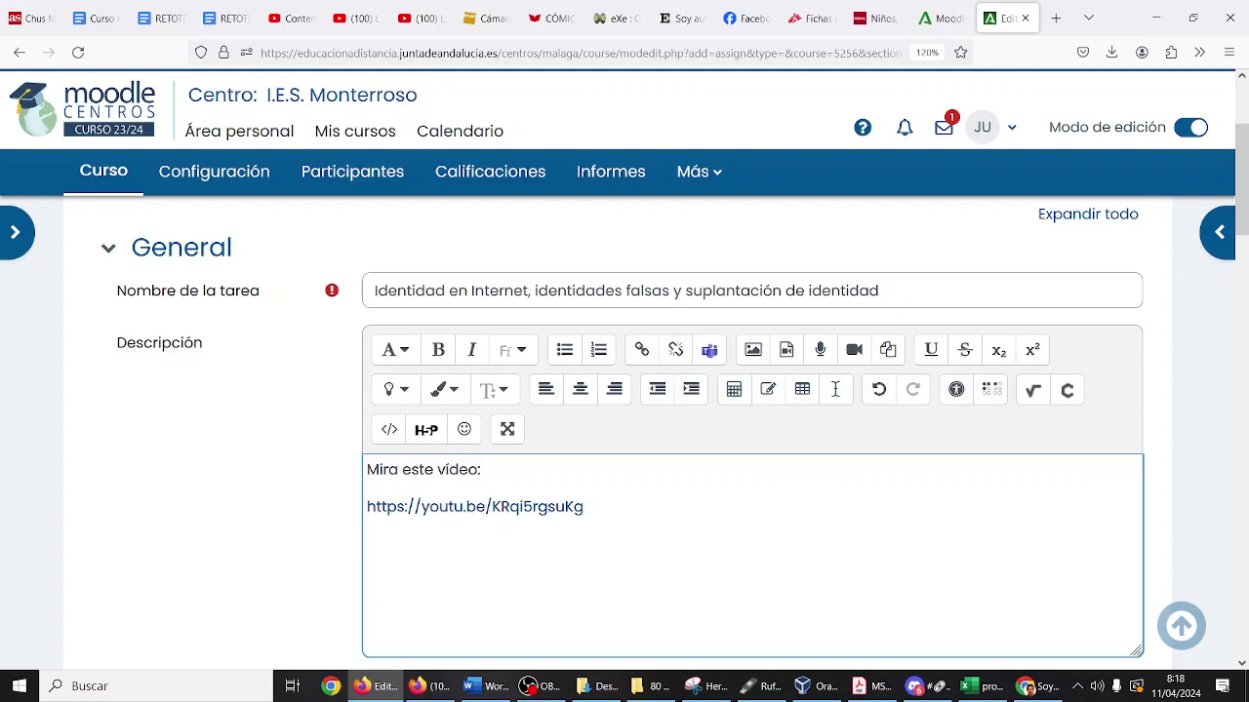
text(1. )
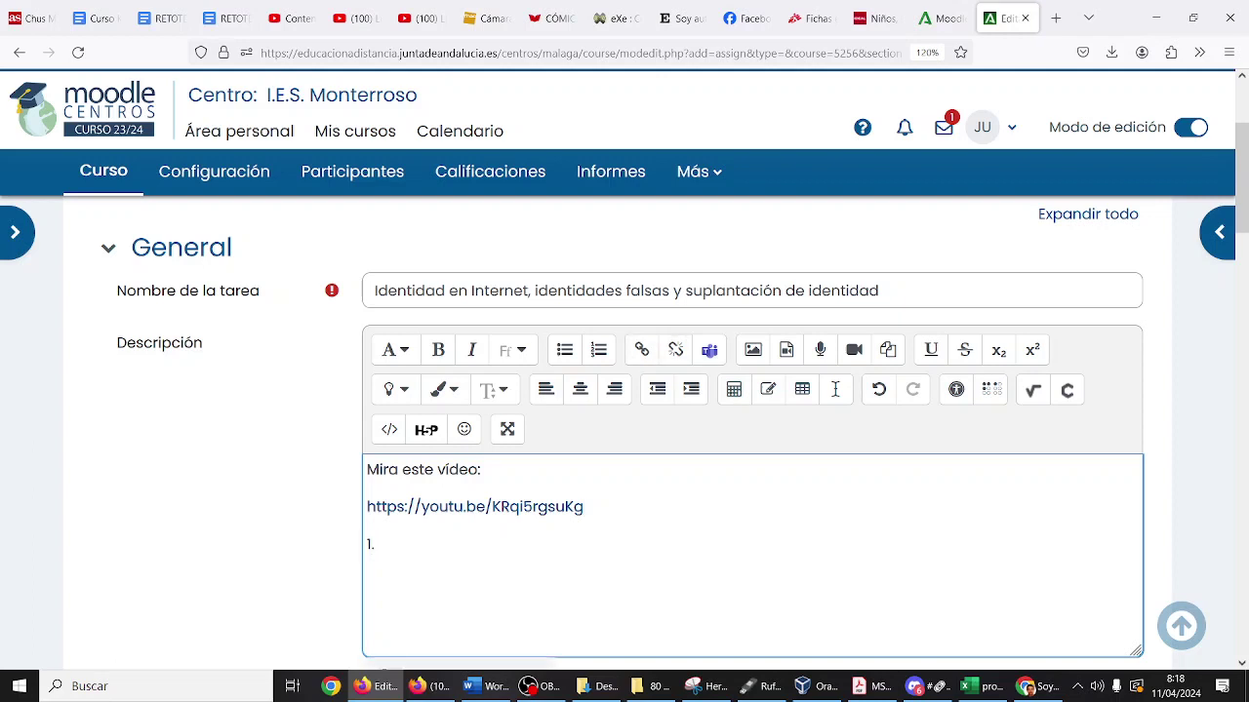
text(¿Es lícito tener una identid)
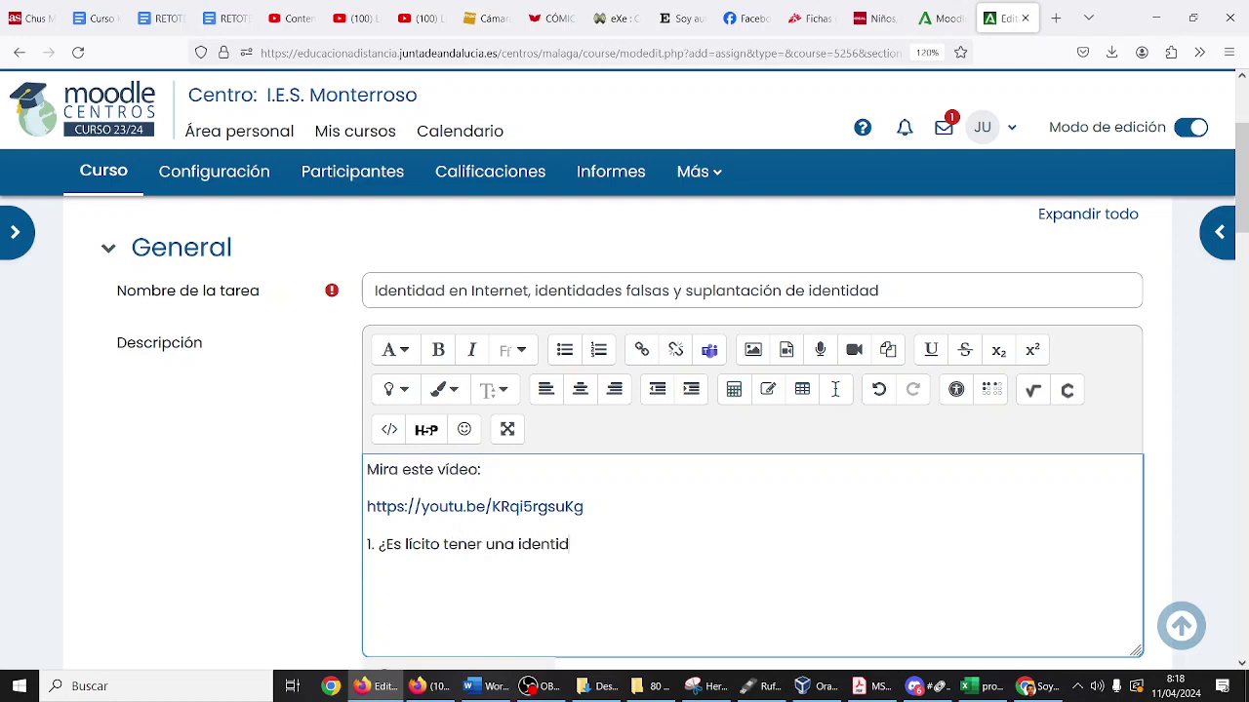
text(ad secreta y hacer )
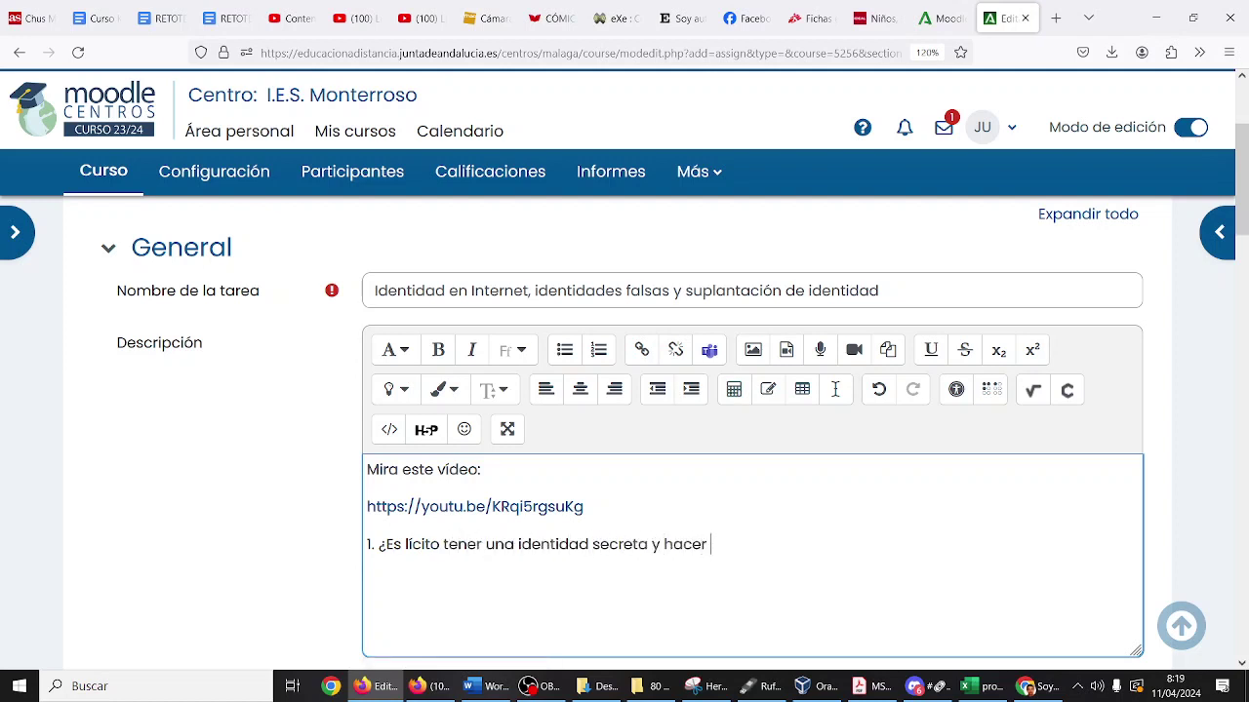
text(cosas que no podrías hacer a)
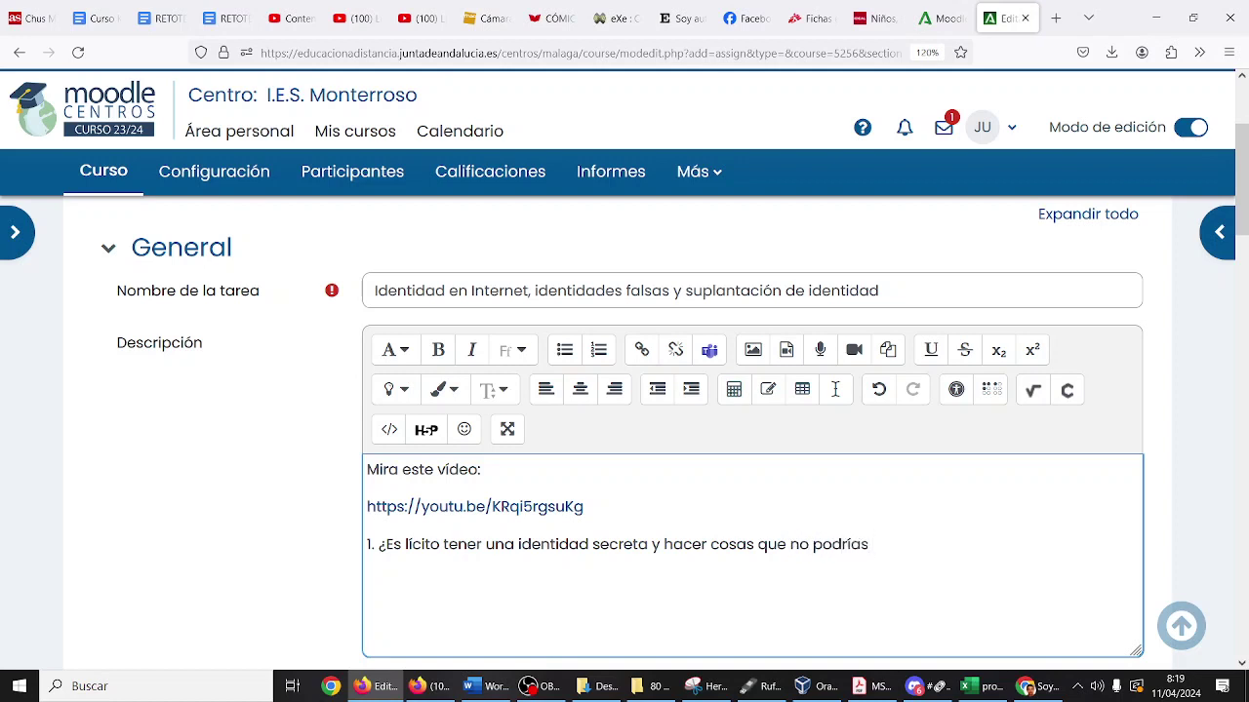
key(BackSpace)
key(BackSpace)
key(BackSpace)
key(BackSpace)
key(BackSpace)
key(BackSpace)
key(BackSpace)
key(BackSpace)
key(BackSpace)
key(BackSpace)
key(BackSpace)
key(BackSpace)
key(BackSpace)
key(BackSpace)
key(BackSpace)
key(BackSpace)
key(BackSpace)
key(BackSpace)
key(BackSpace)
text(no harías a co)
key(BackSpace)
key(BackSpace)
text(cara descubi)
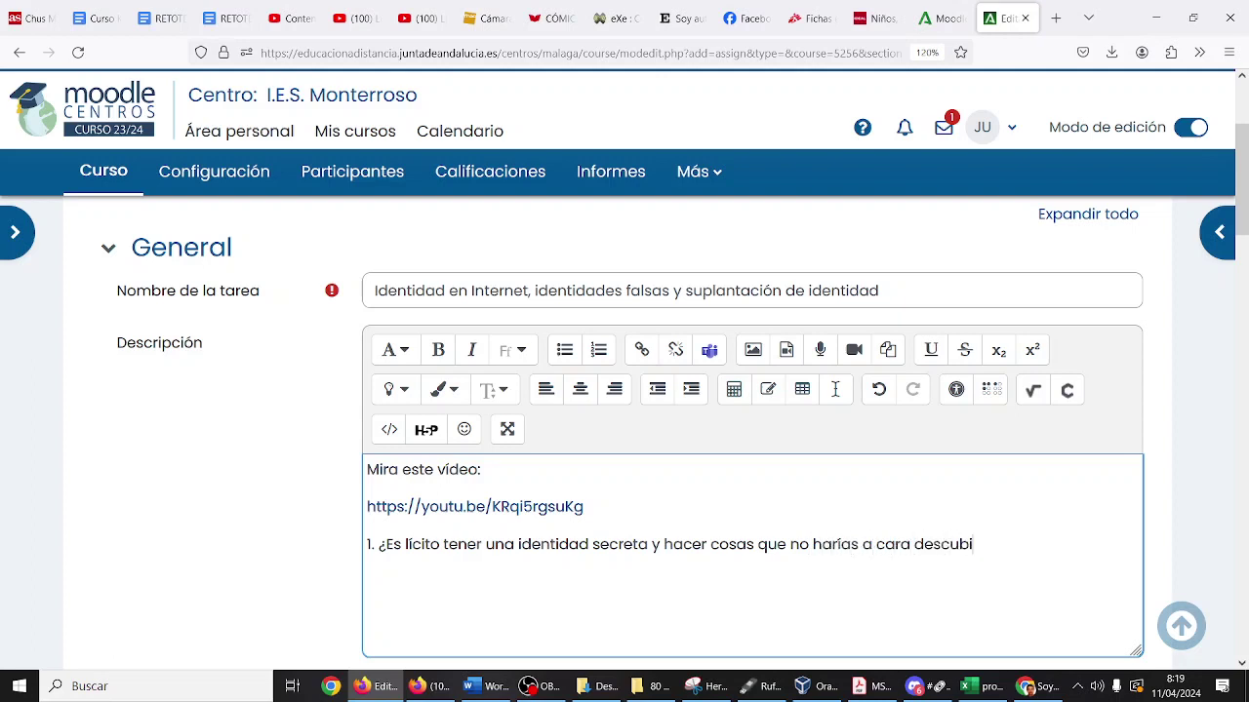
text(erto? )
Start question 2 on a new line below the first question with the words "2. Suponiendo que".
text(2)
text(¿Qué error)
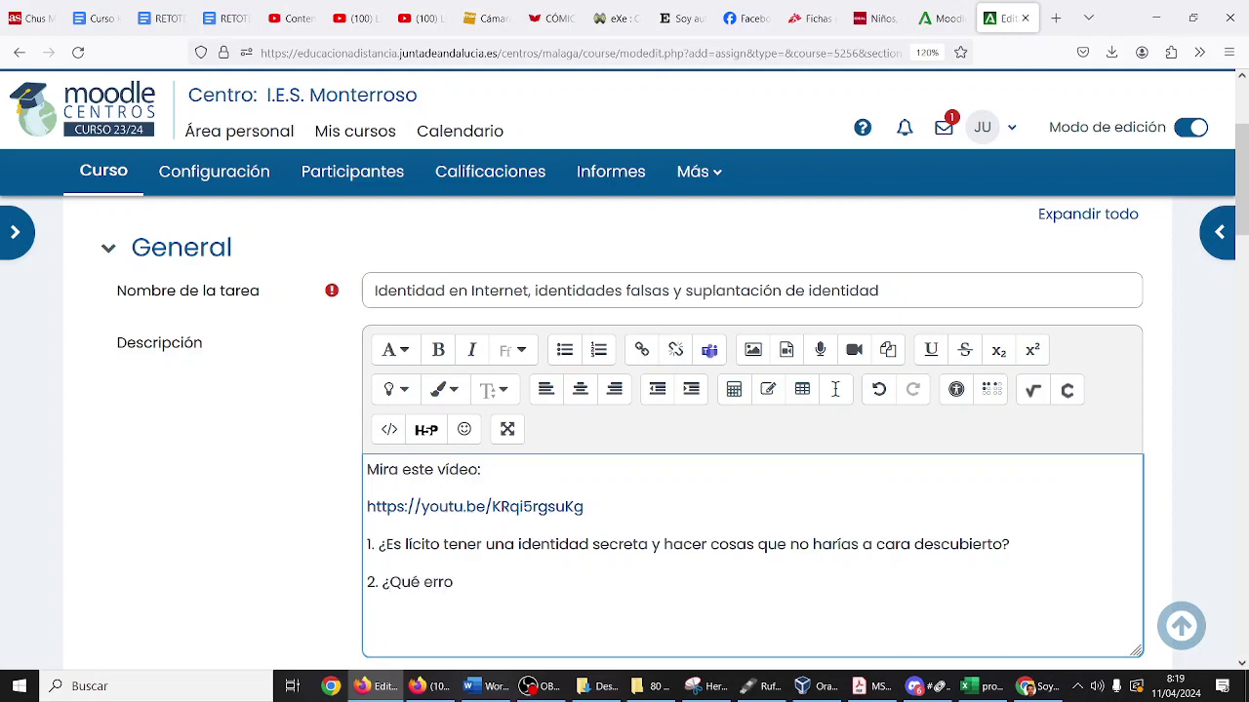
key(BackSpace)
key(BackSpace)
key(BackSpace)
key(BackSpace)
key(BackSpace)
key(BackSpace)
key(BackSpace)
key(BackSpace)
key(BackSpace)
text(Suponiendo que le )
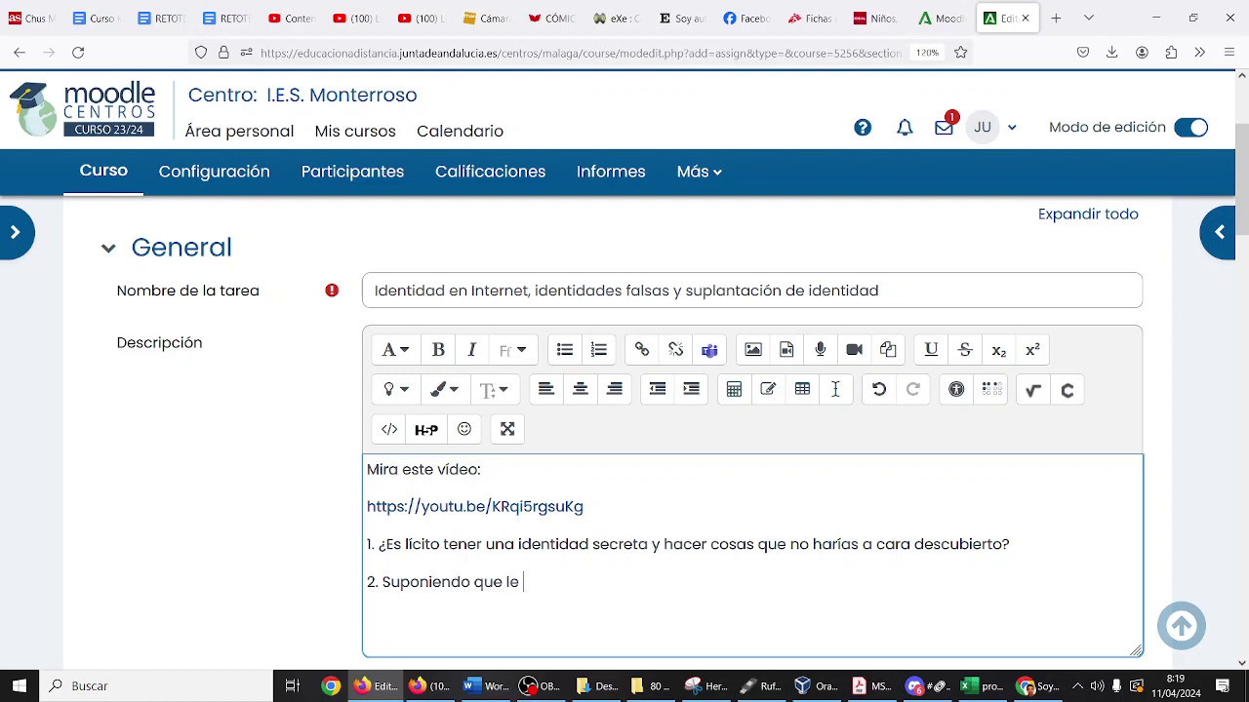
text(dejáramos tener una id)
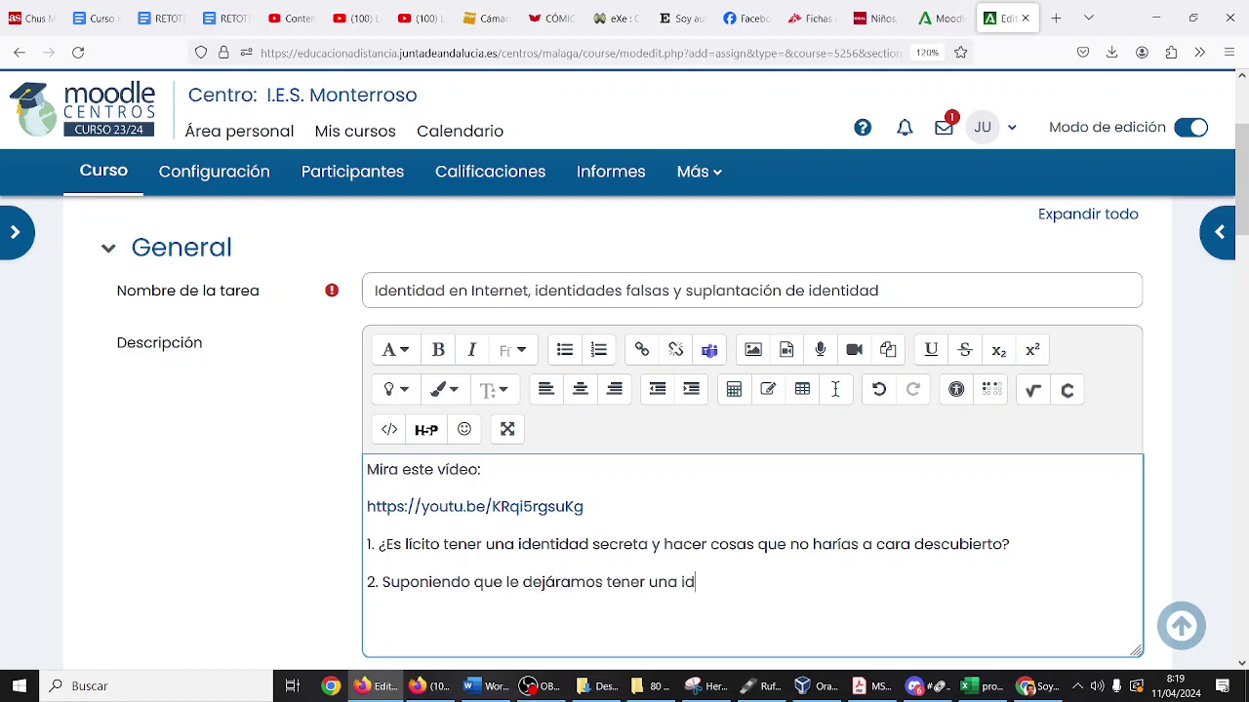
key(BackSpace)
key(BackSpace)
key(BackSpace)
key(BackSpace)
key(BackSpace)
key(BackSpace)
key(BackSpace)
key(BackSpace)
key(BackSpace)
key(BackSpace)
key(BackSpace)
key(BackSpace)
key(BackSpace)
key(BackSpace)
key(BackSpace)
key(BackSpace)
key(BackSpace)
key(BackSpace)
key(BackSpace)
key(BackSpace)
key(BackSpace)
key(BackSpace)
key(BackSpace)
key(BackSpace)
key(BackSpace)
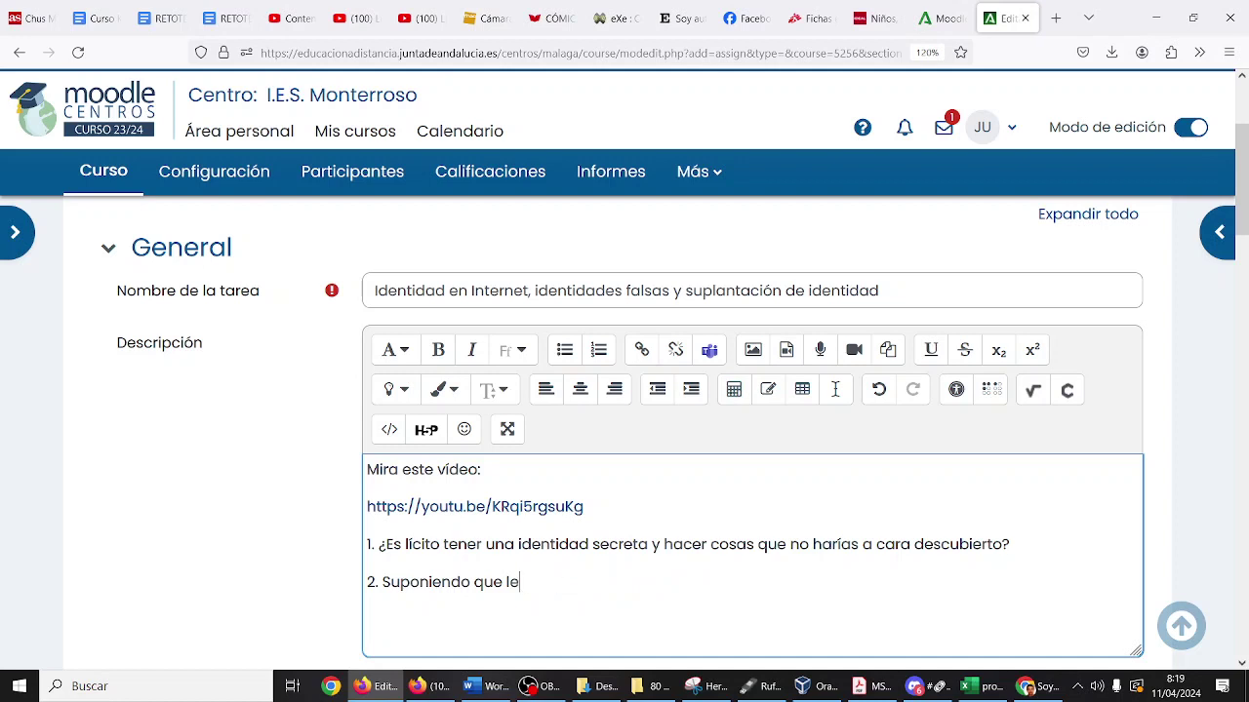
Complete question 2 with "estuviera bien (que no lo está) tener una identidad secreta, ¿qué error comete el protagonista?".
text(estuviera bien (quyen)
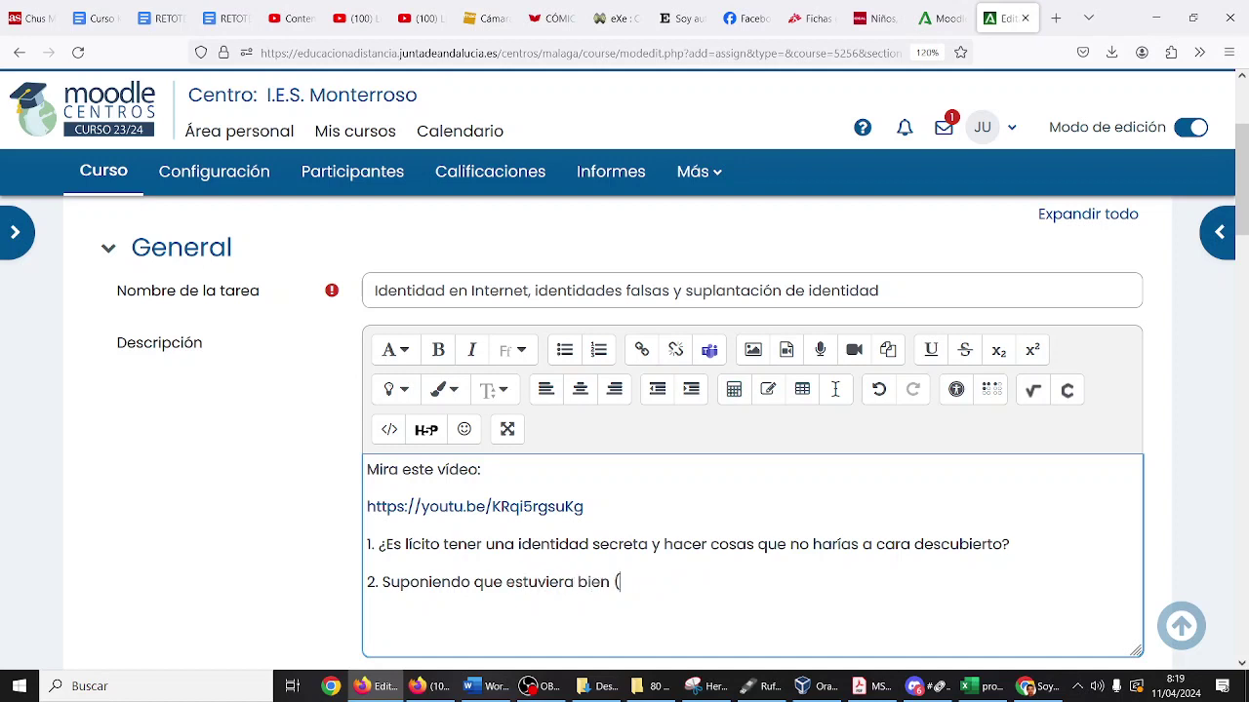
key(BackSpace)
key(BackSpace)
key(BackSpace)
text(e no)
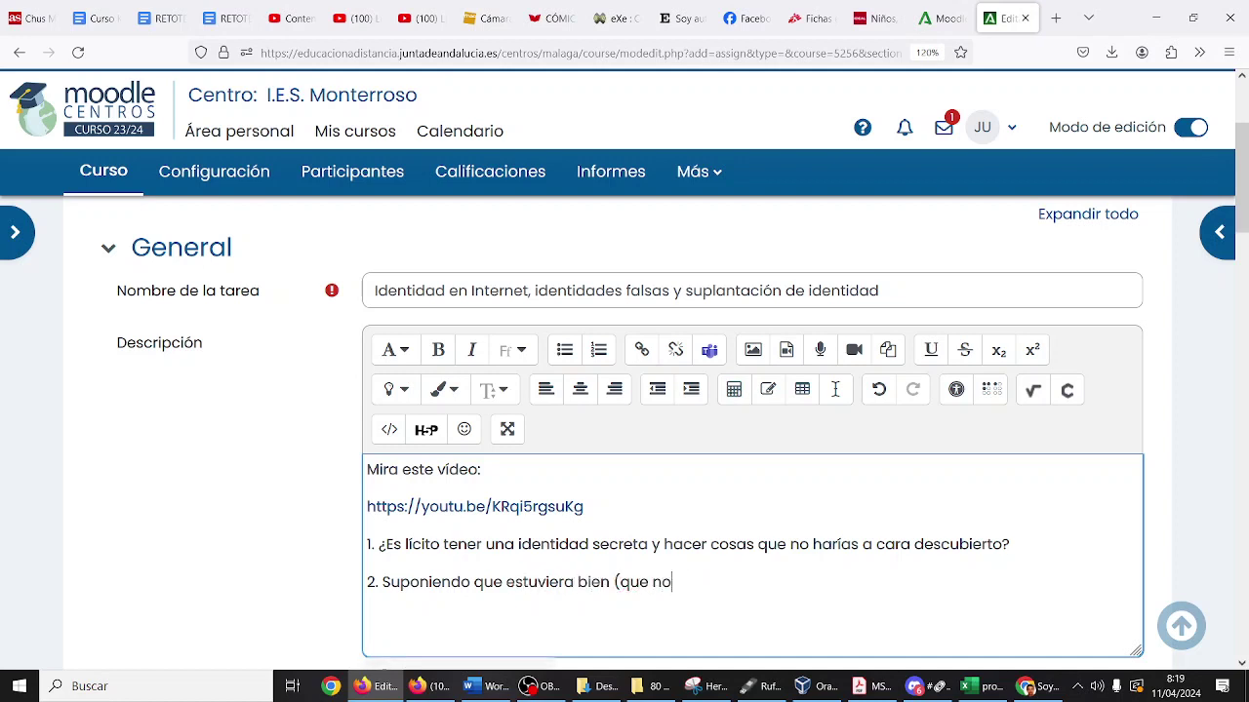
text( lo está) tener una identidad s)
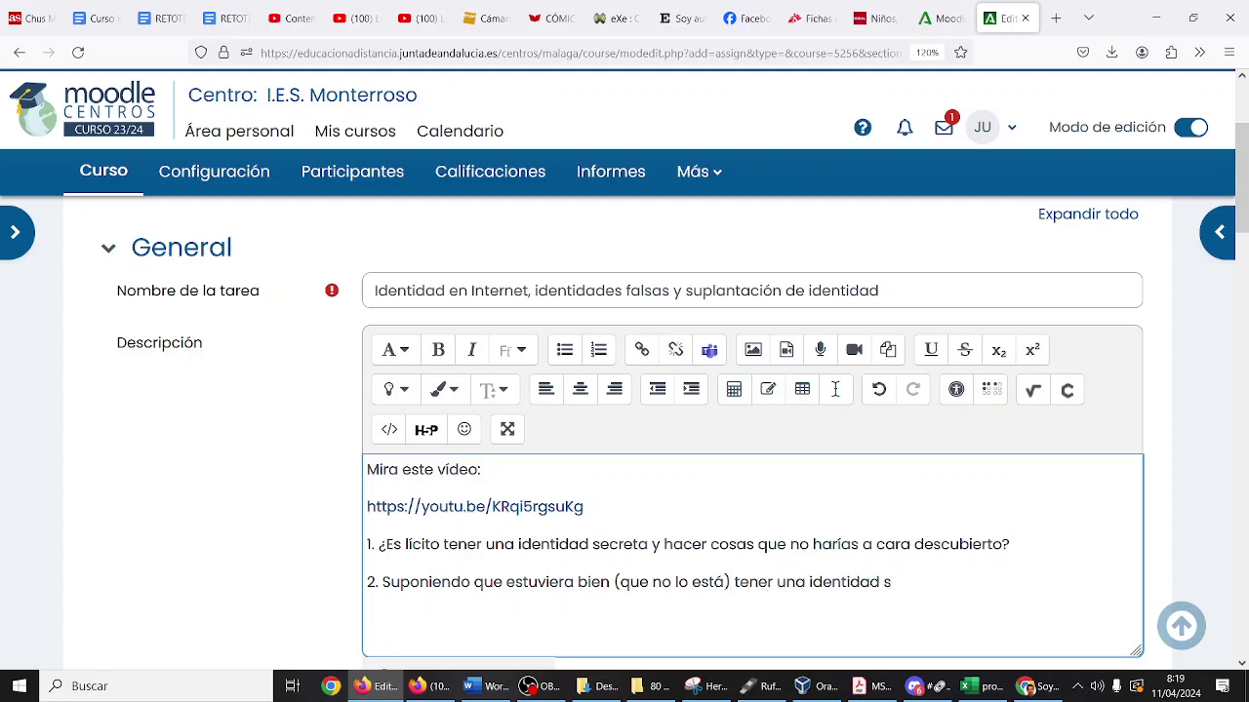
text(ecreta, ¿)
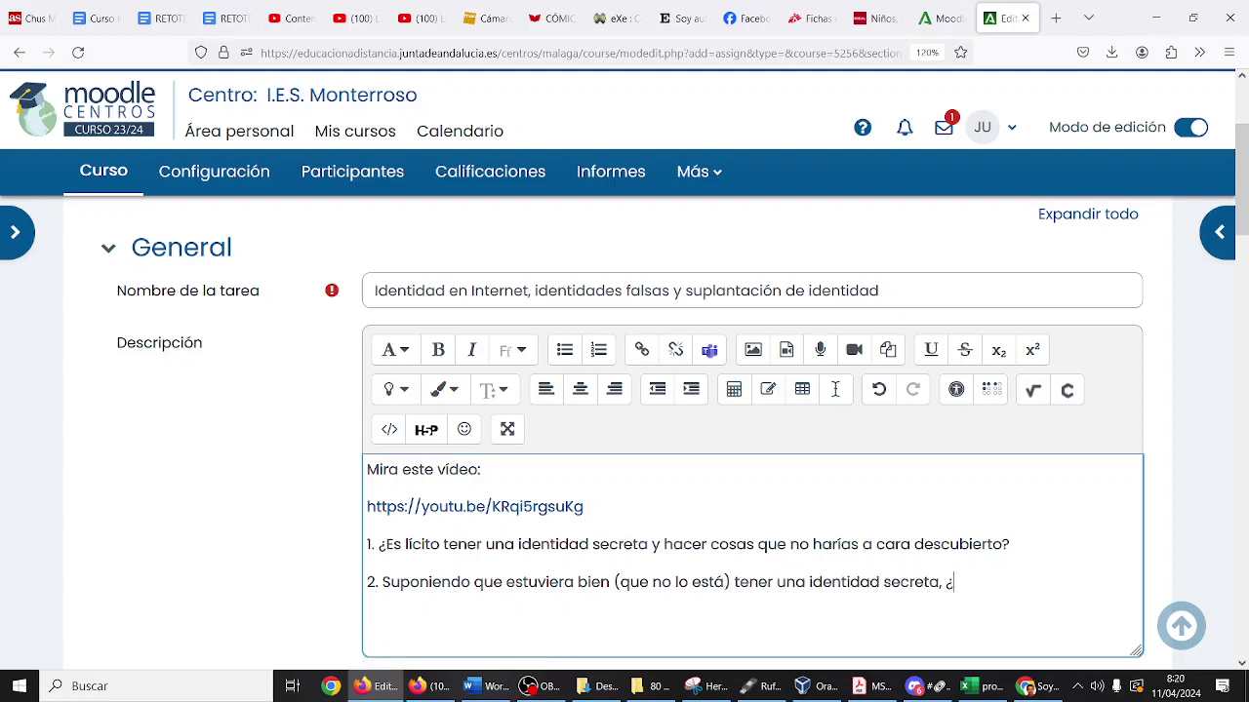
text(qué error comete el protagonista?)
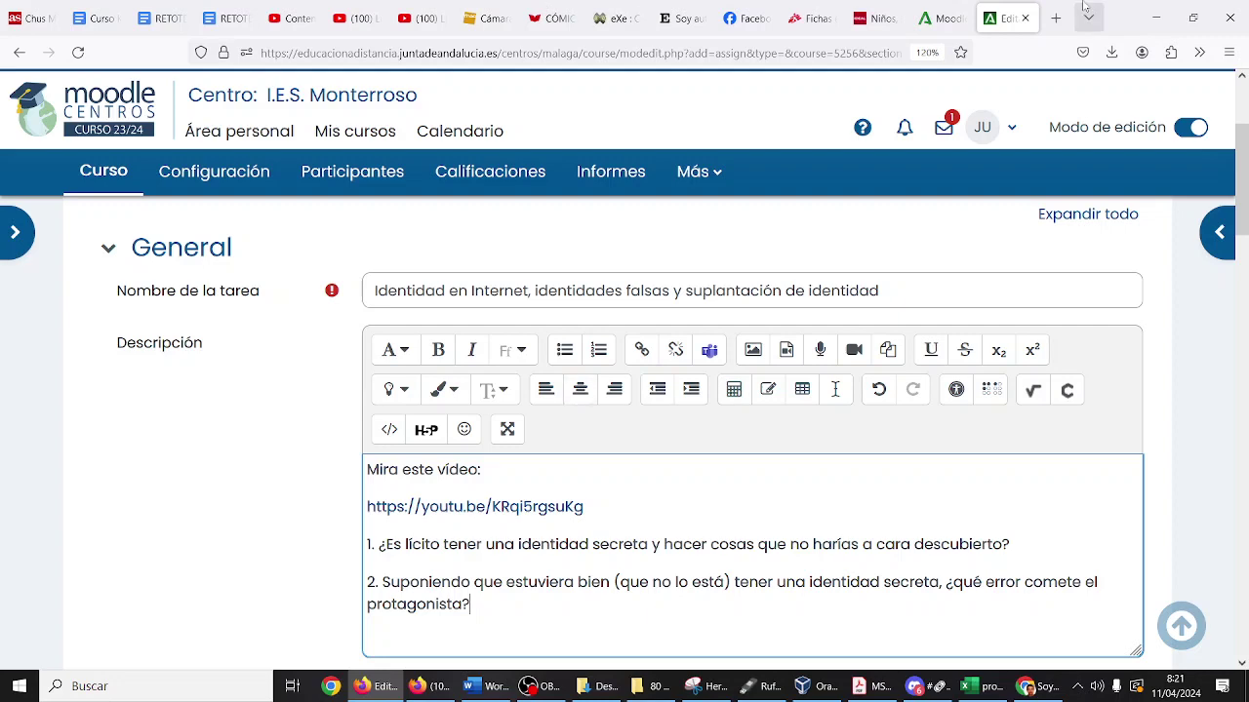
Search the web in a new browser tab for "denuncias ciber guardia civil".
click(1056, 17)
click(747, 62)
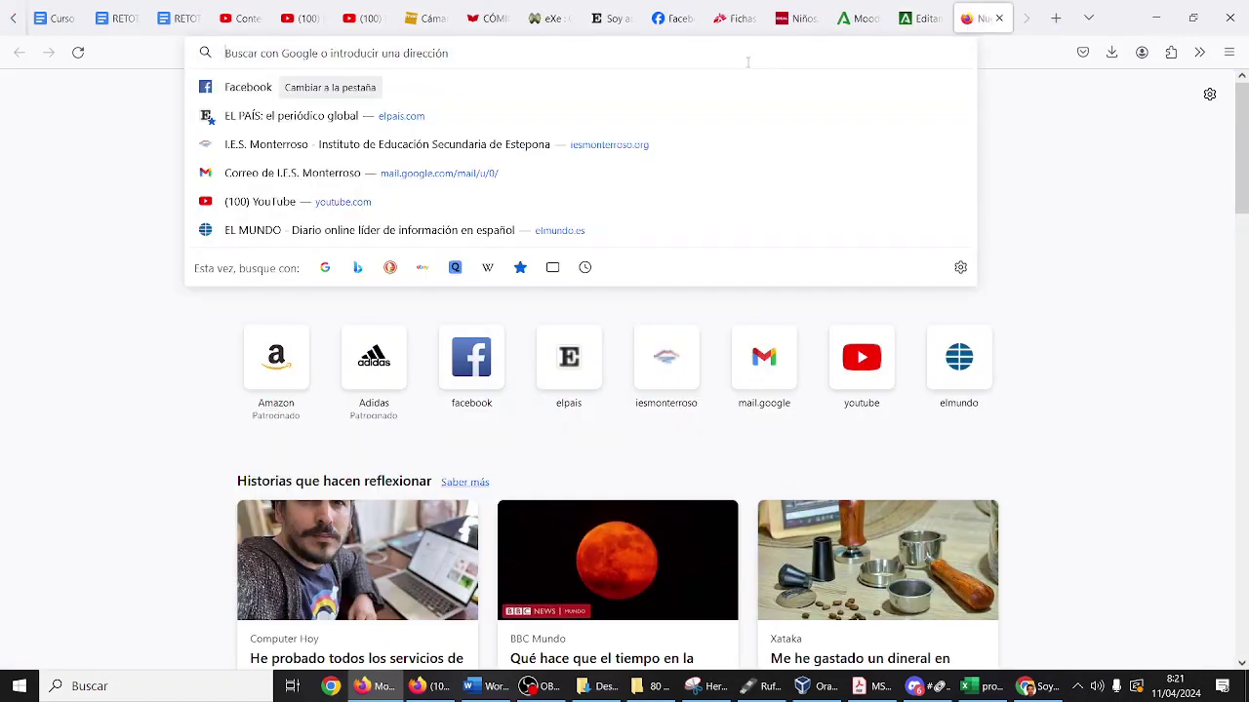
text(denuncias)
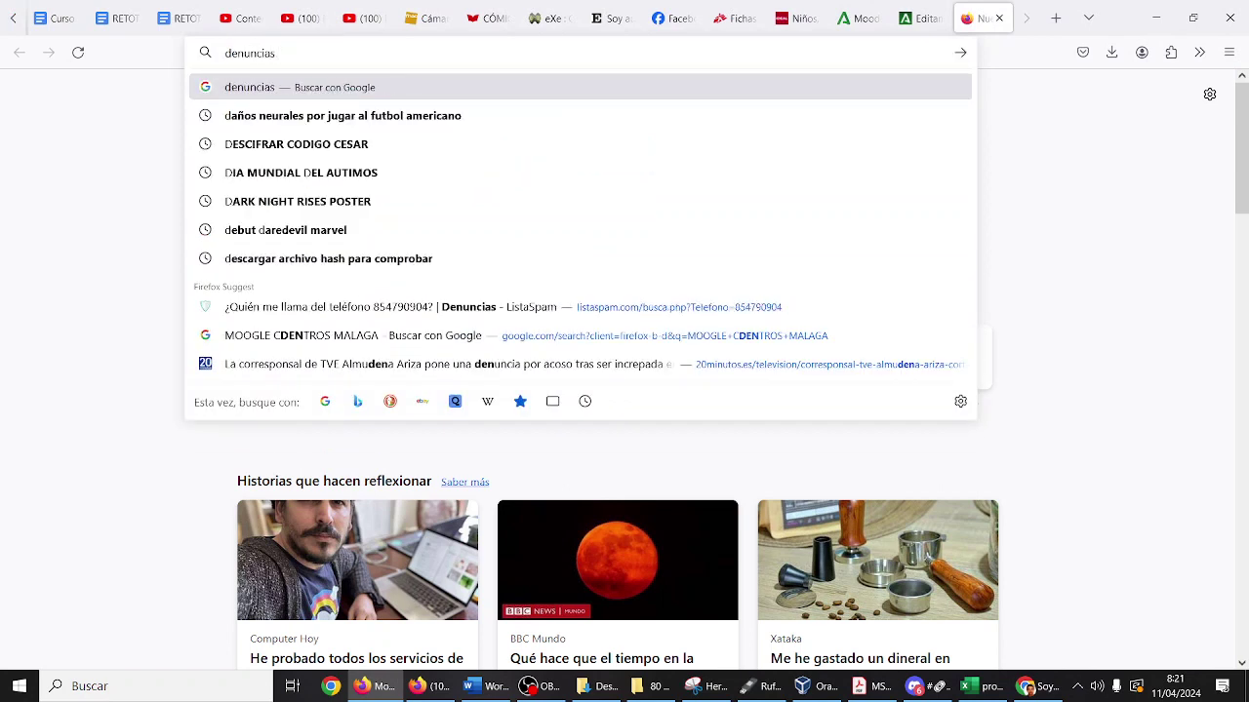
text( ciber guardia civil)
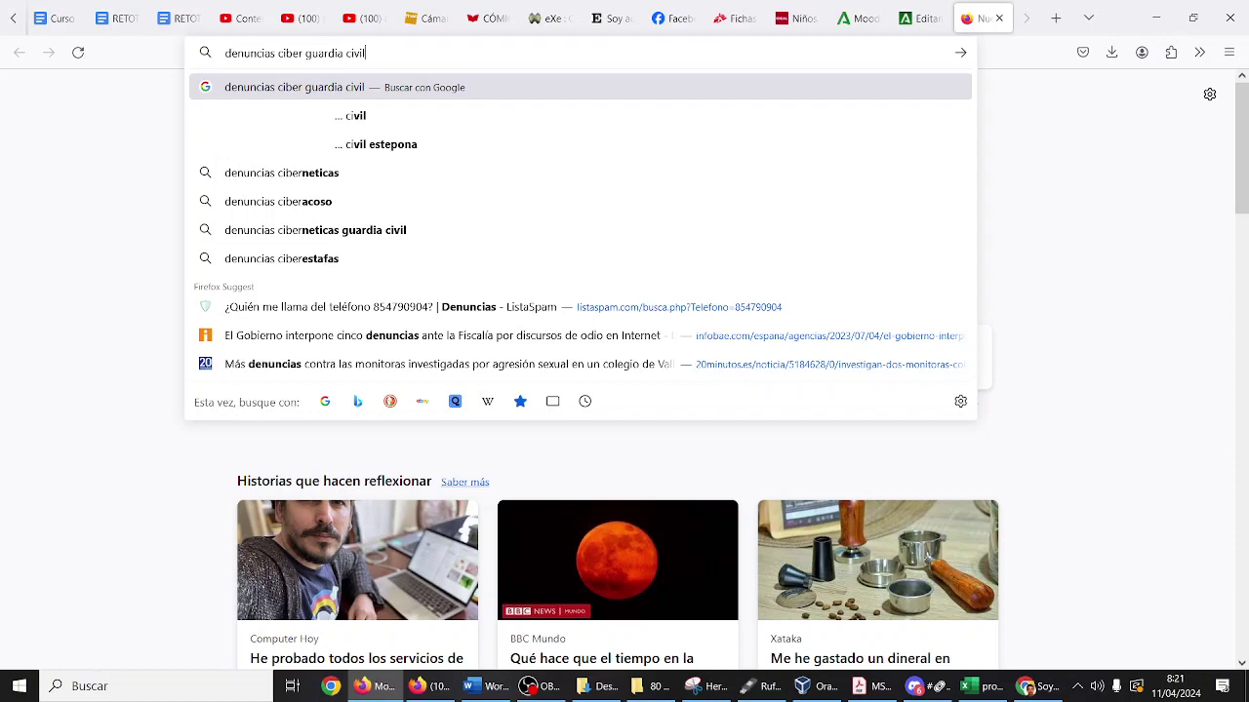
key(Return)
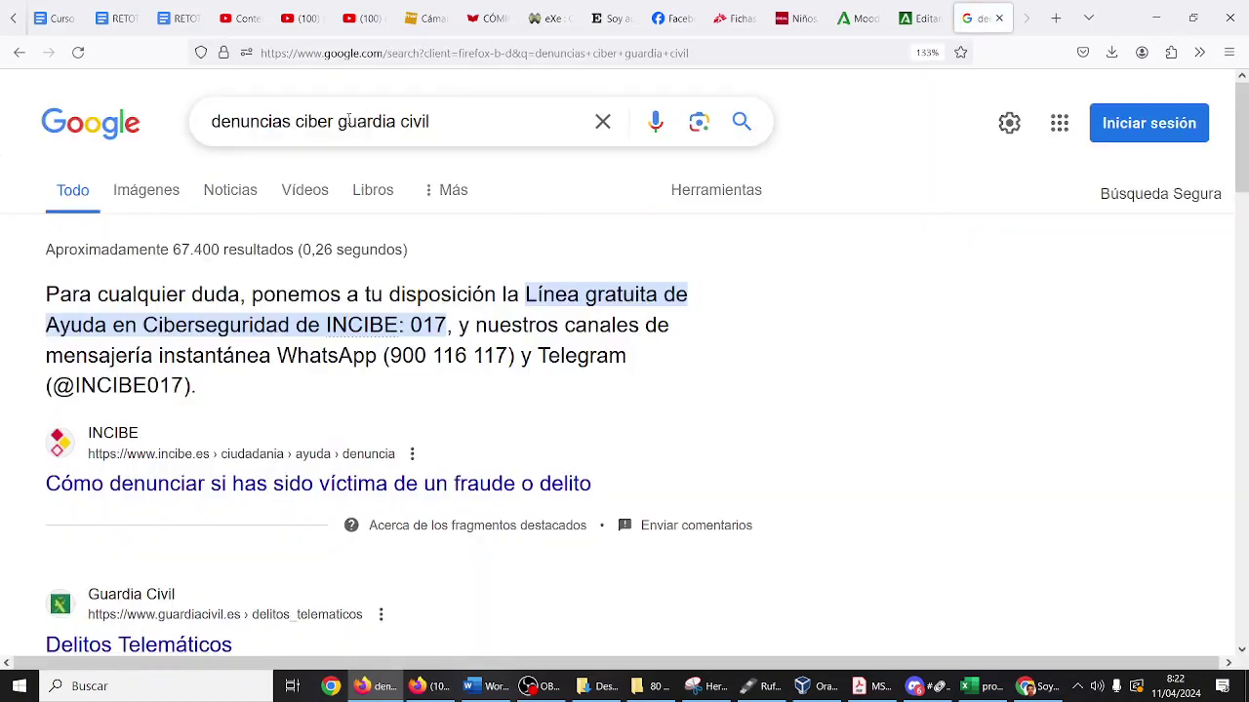
Refine the web search to "denuncias delitos informaticos guardia civil".
drag(292, 122, 330, 122)
text(delitos )
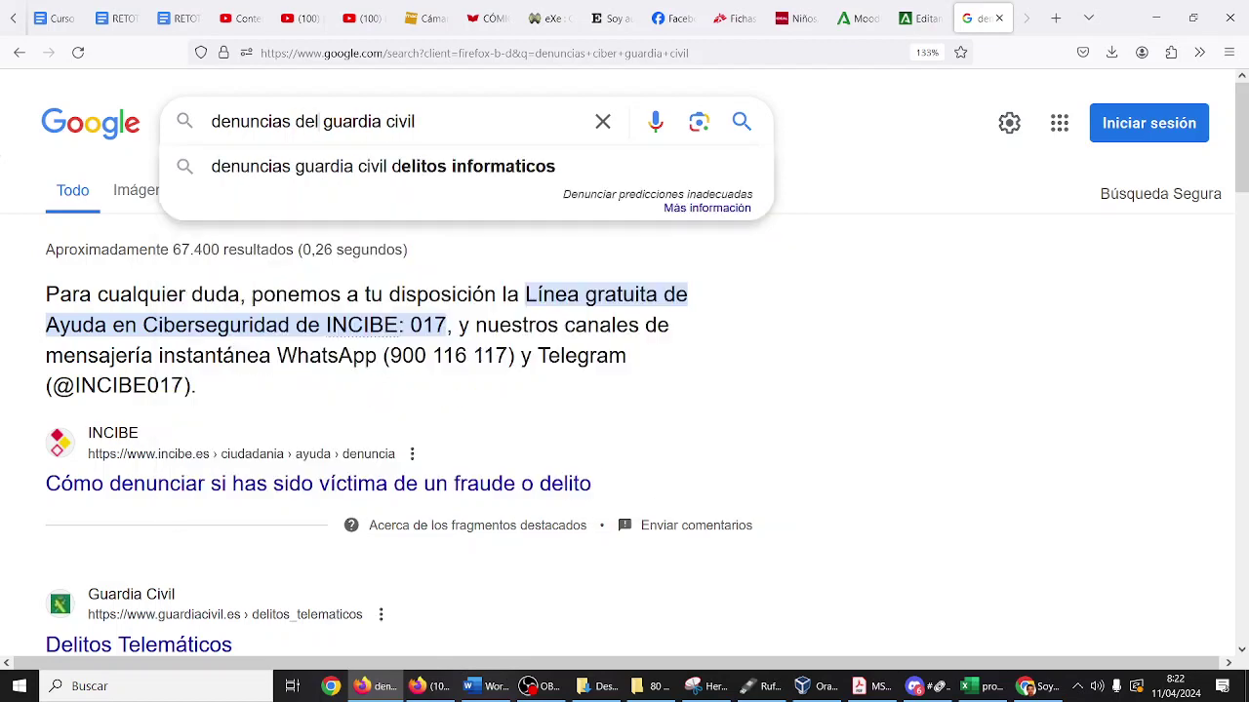
text(informaticos)
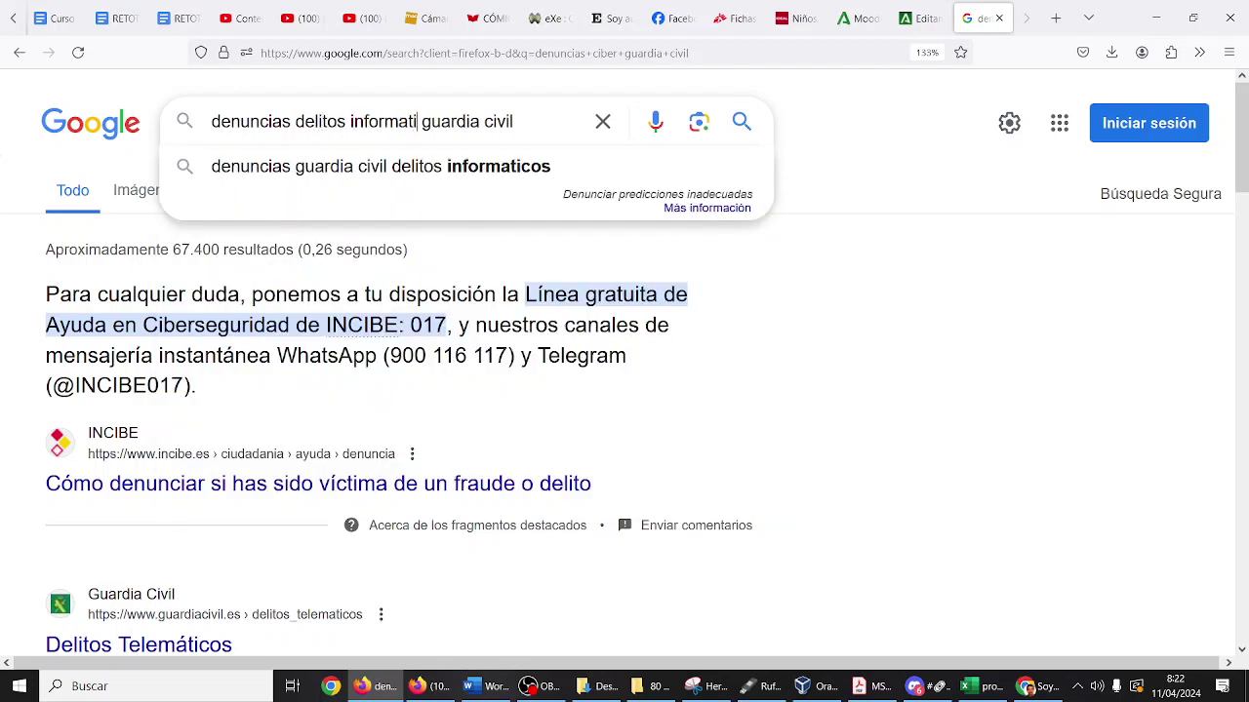
key(Return)
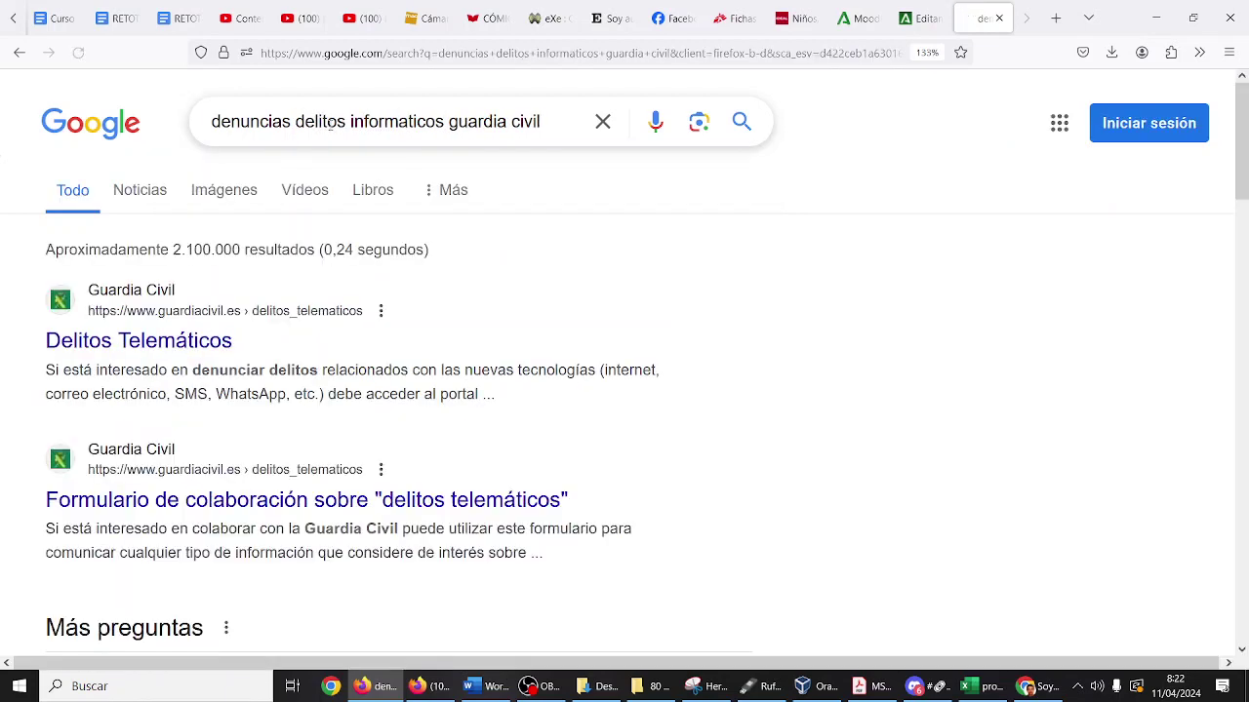
Try the Guardia Civil result "Delitos Telemáticos", return to the results and open "Formulario de colaboración sobre 'delitos telemáticos'".
click(203, 336)
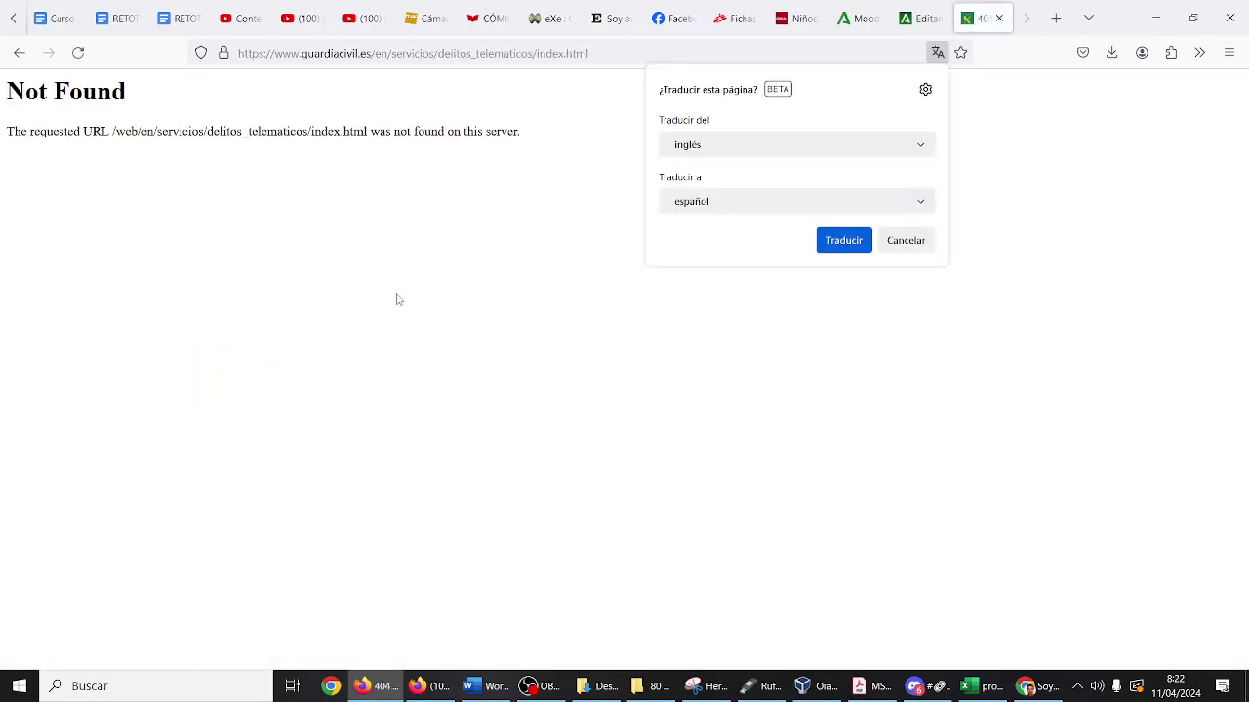
click(20, 53)
scroll(346, 353, down, 1)
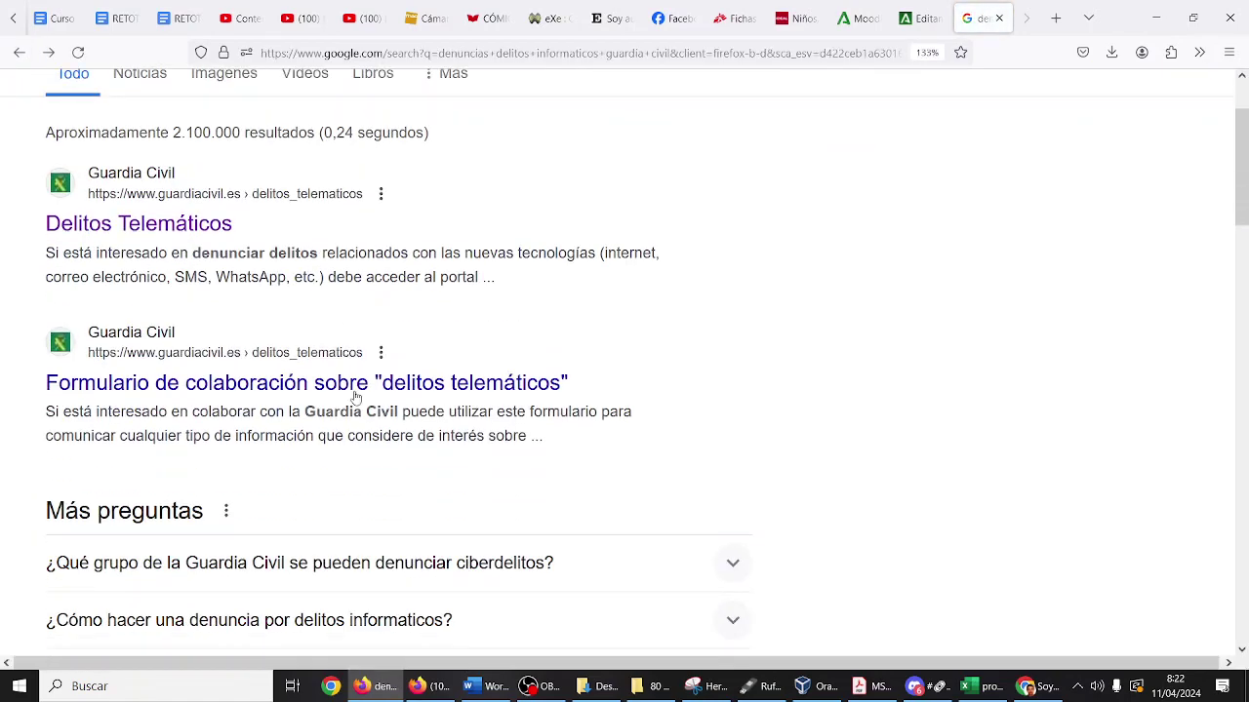
click(357, 384)
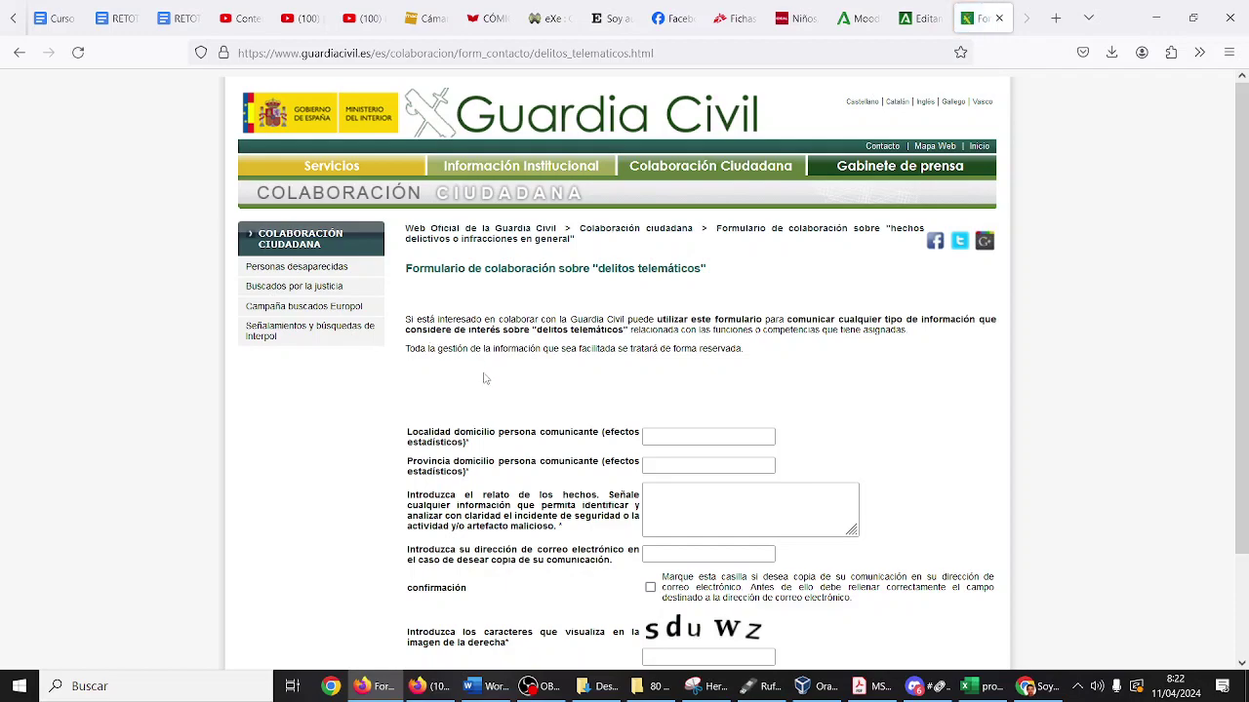
Examine the Guardia Civil collaboration form on "delitos telemáticos", including its introduction and the fields for reporting an incident.
key(ctrl+plus)
key(ctrl+plus)
key(ctrl+plus)
key(ctrl+plus)
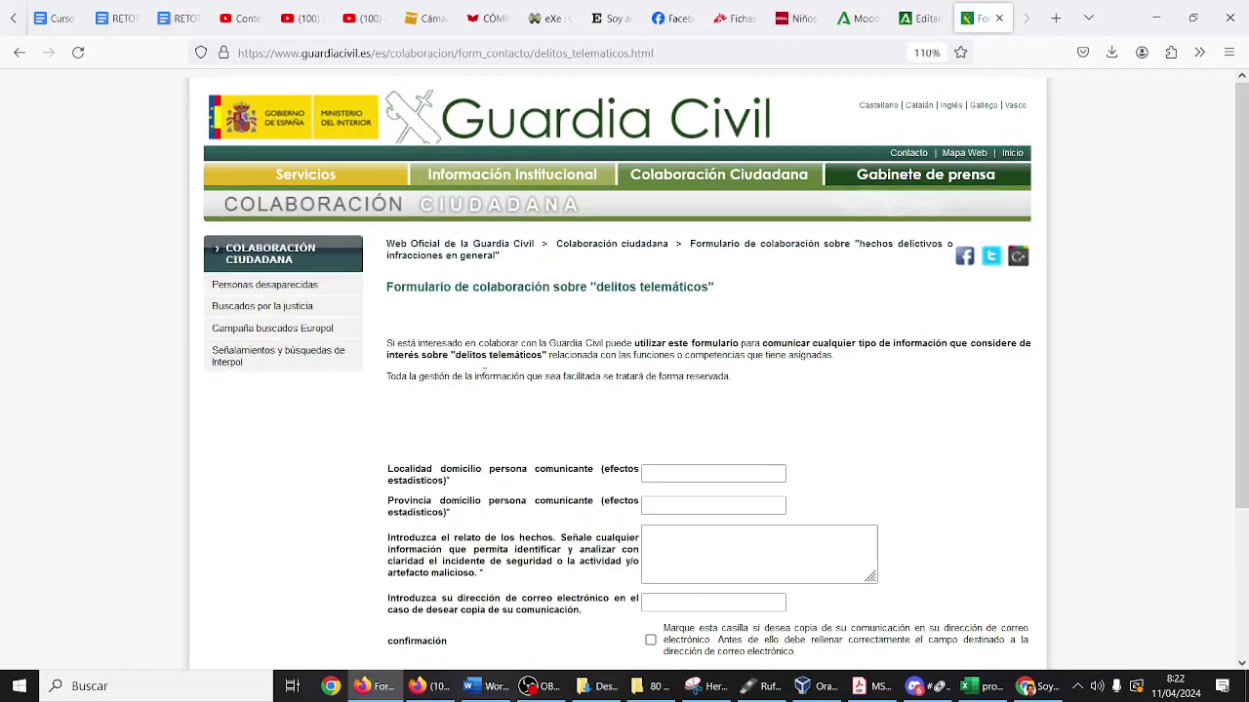
scroll(652, 567, down, 5)
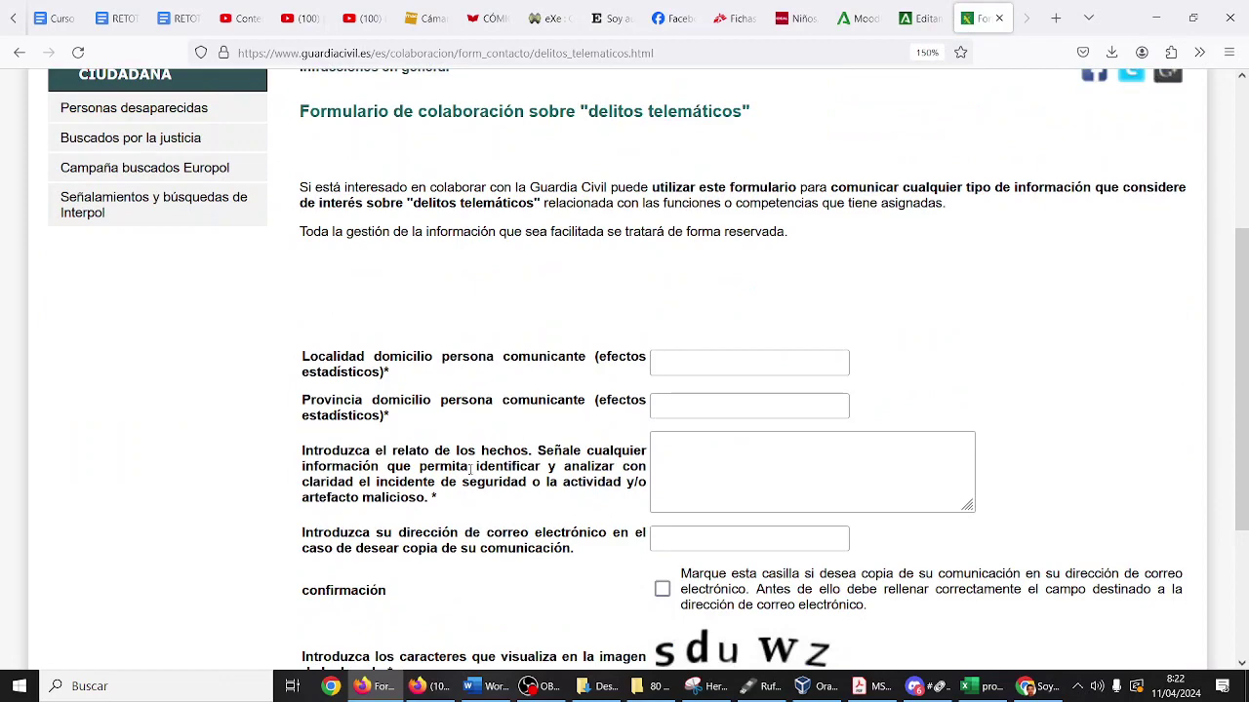
scroll(492, 452, down, 3)
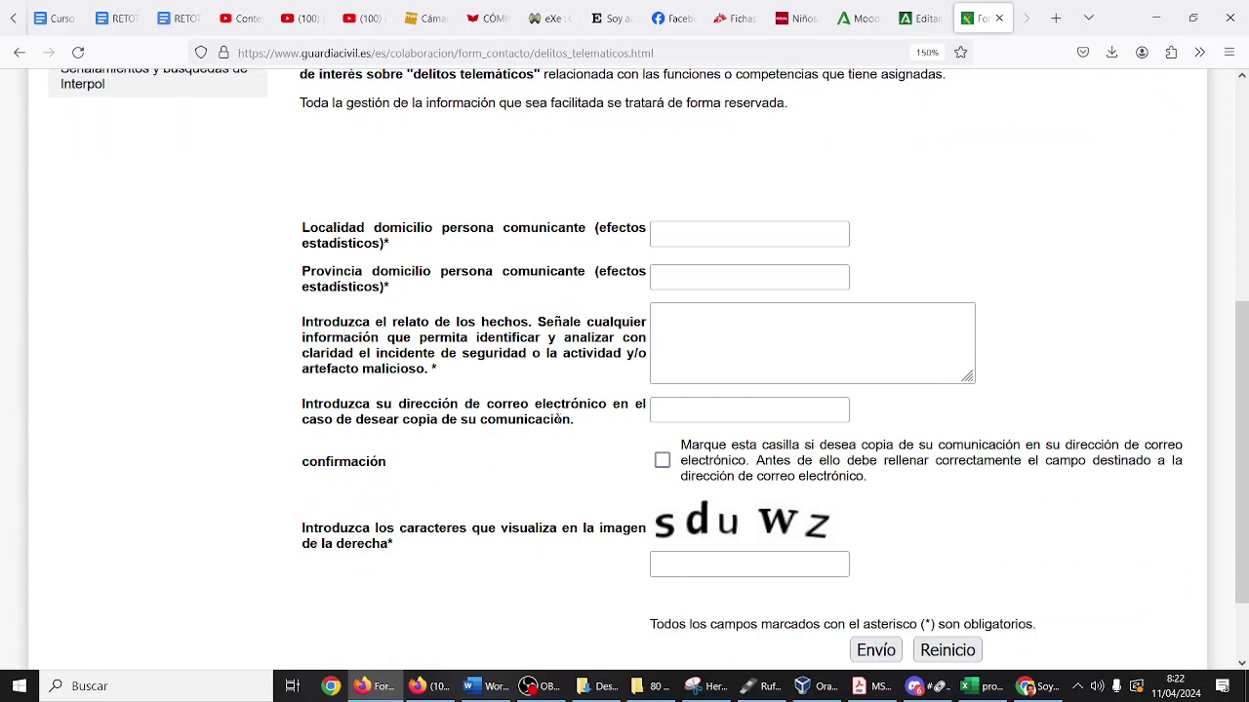
scroll(586, 493, down, 2)
scroll(592, 507, up, 3)
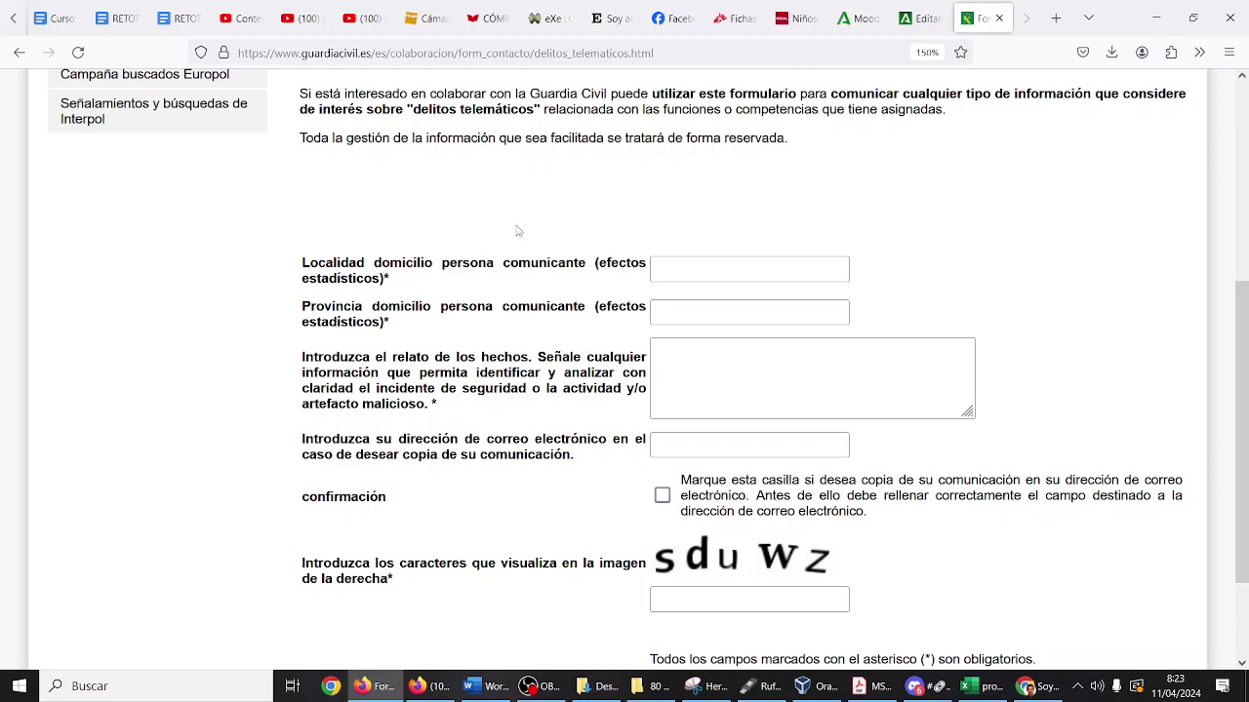
scroll(591, 330, down, 3)
scroll(591, 333, up, 8)
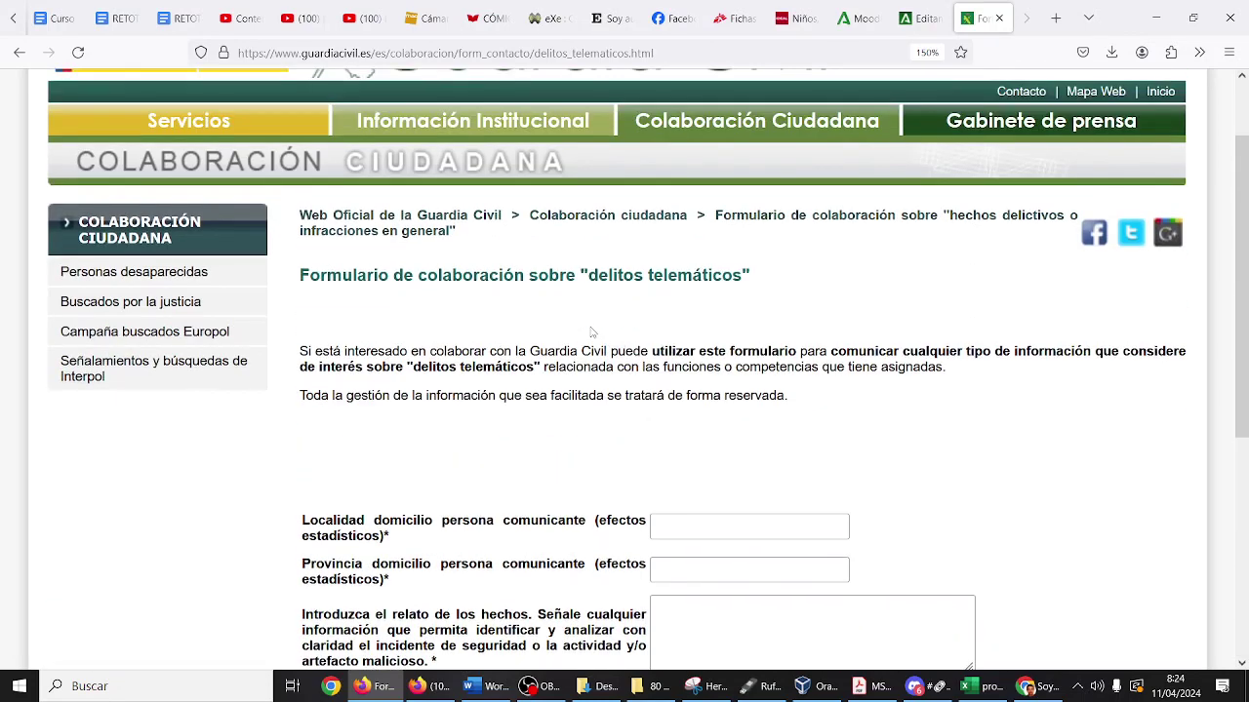
Return to the Moodle assignment form and enable showing the description on the course page.
click(921, 18)
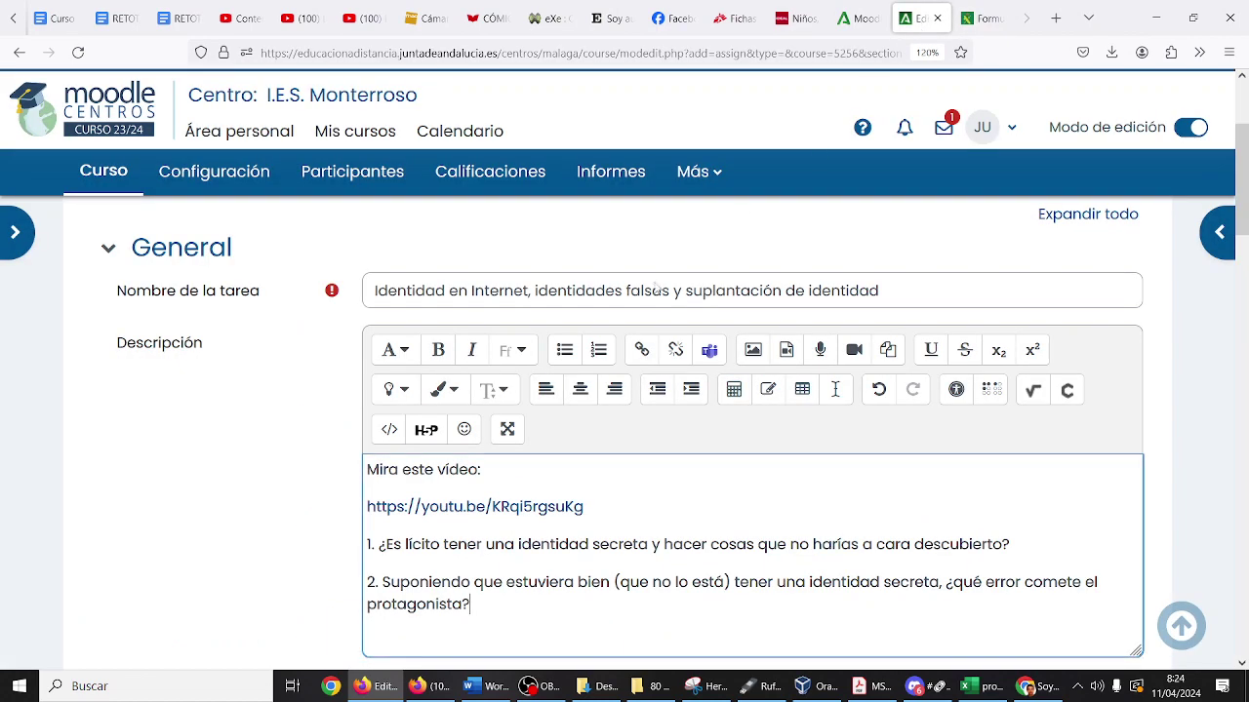
scroll(337, 418, down, 5)
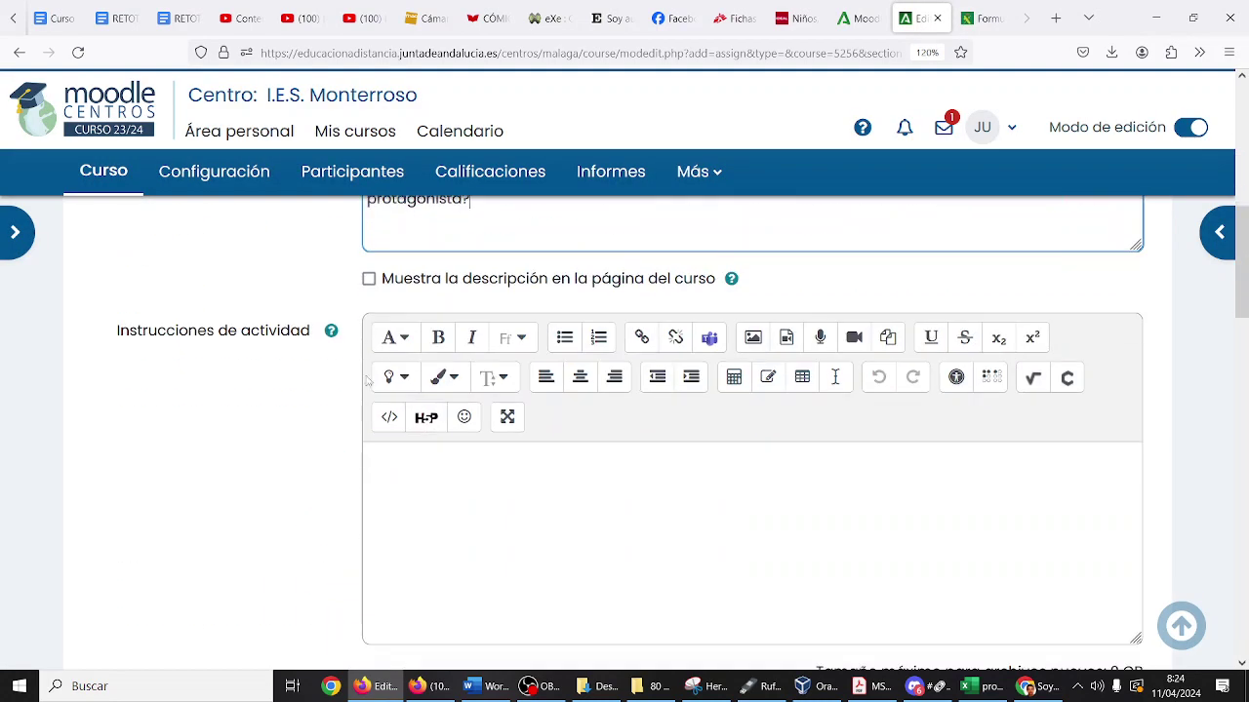
click(369, 278)
Set the assignment's due date (Fecha de entrega) to 12 abril 2024 at 23:59.
scroll(357, 288, down, 6)
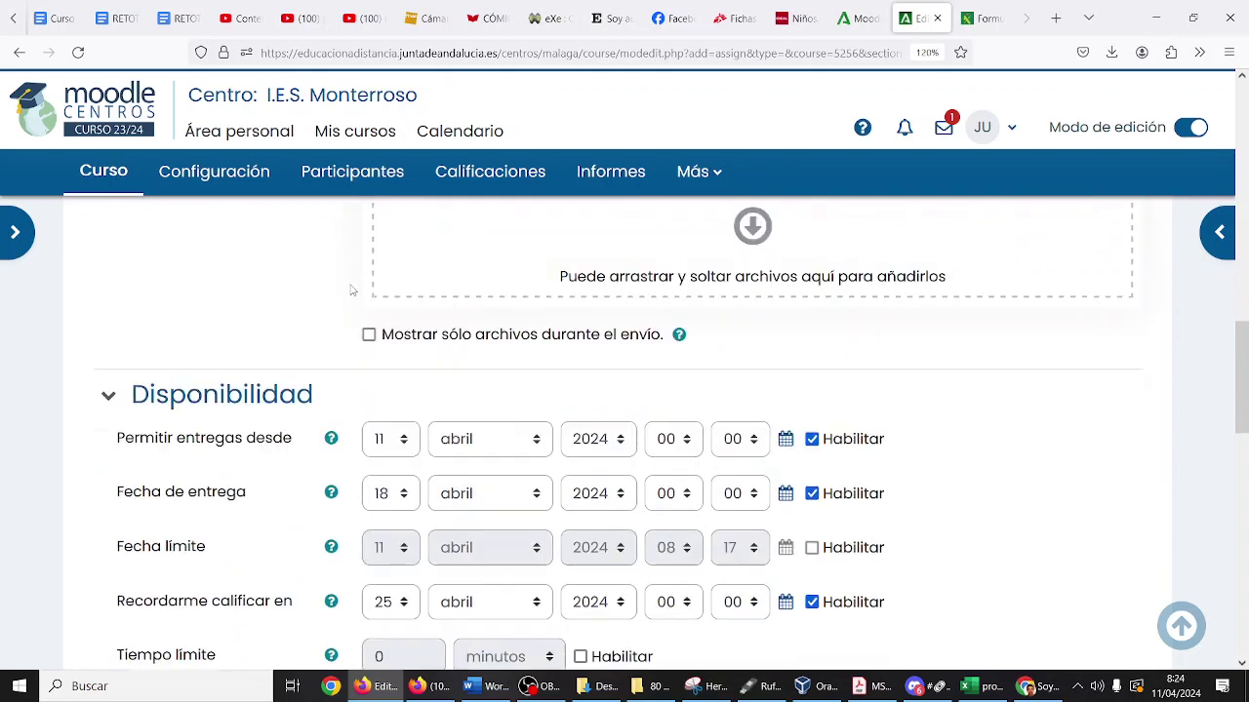
click(393, 457)
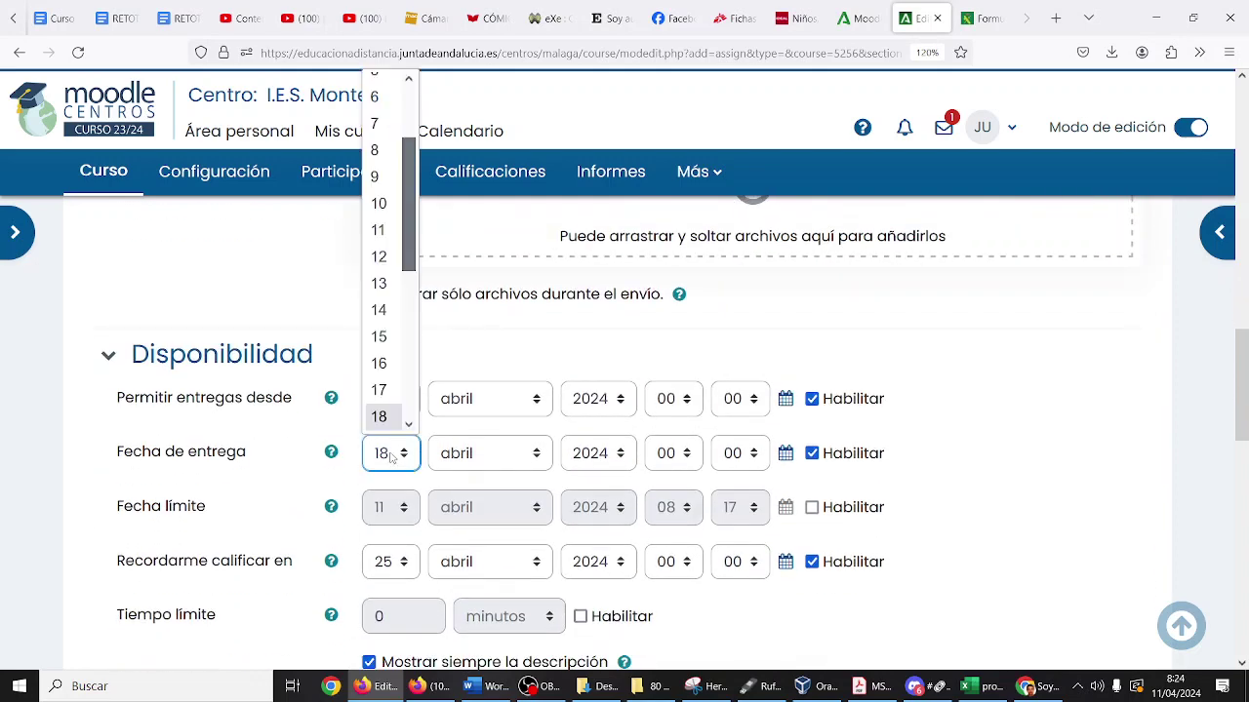
click(379, 257)
click(666, 452)
scroll(678, 361, down, 4)
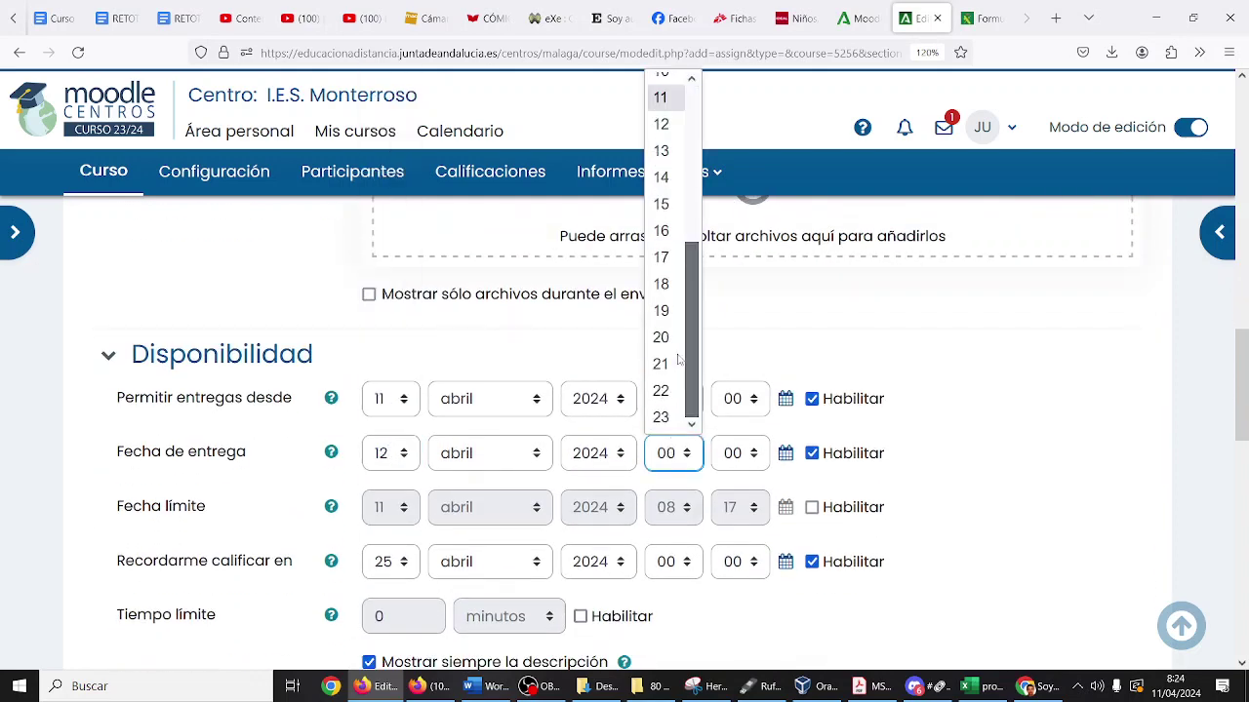
click(661, 416)
click(739, 452)
scroll(746, 331, down, 10)
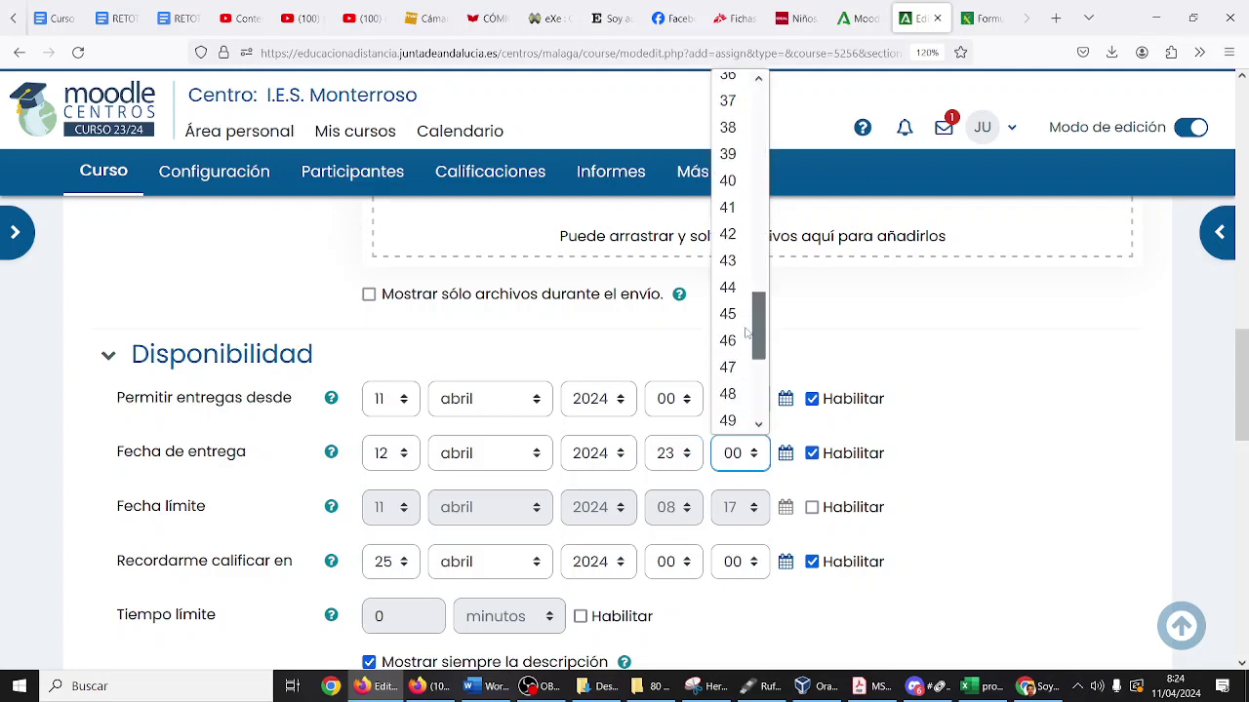
scroll(746, 332, down, 4)
click(728, 415)
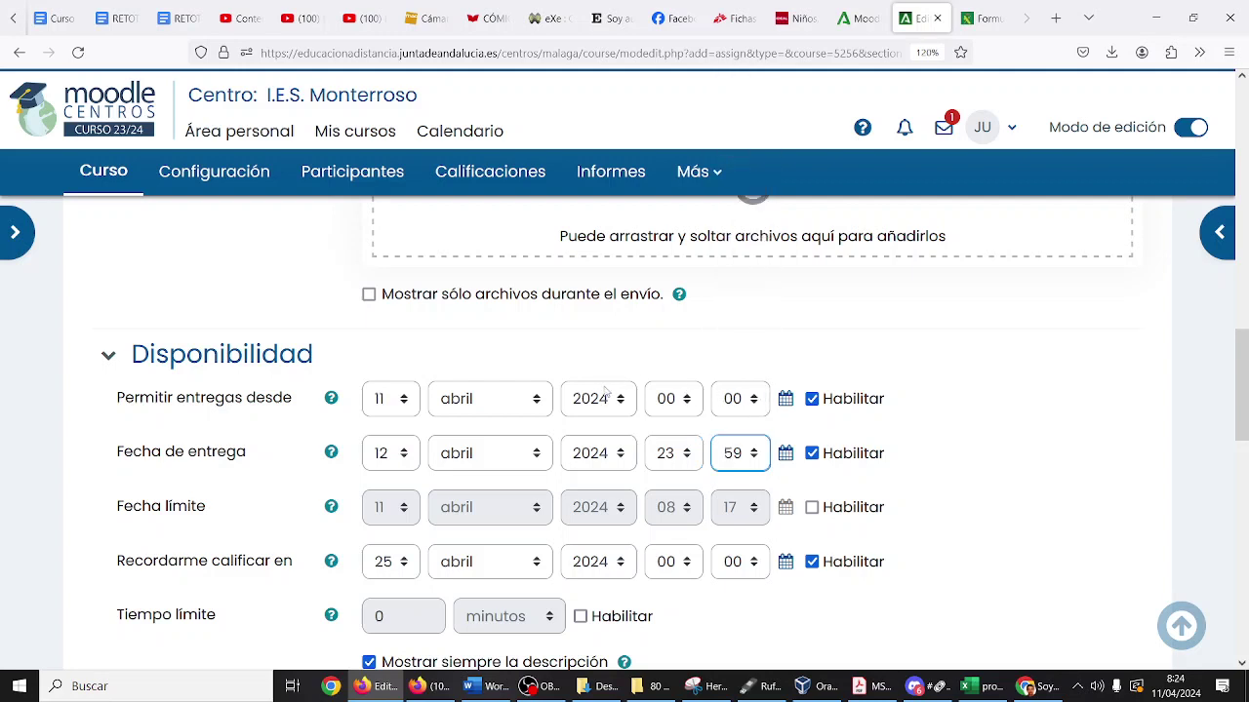
Enable online text (Texto en línea) as a submission type in addition to file submissions.
scroll(634, 390, down, 4)
scroll(604, 391, down, 2)
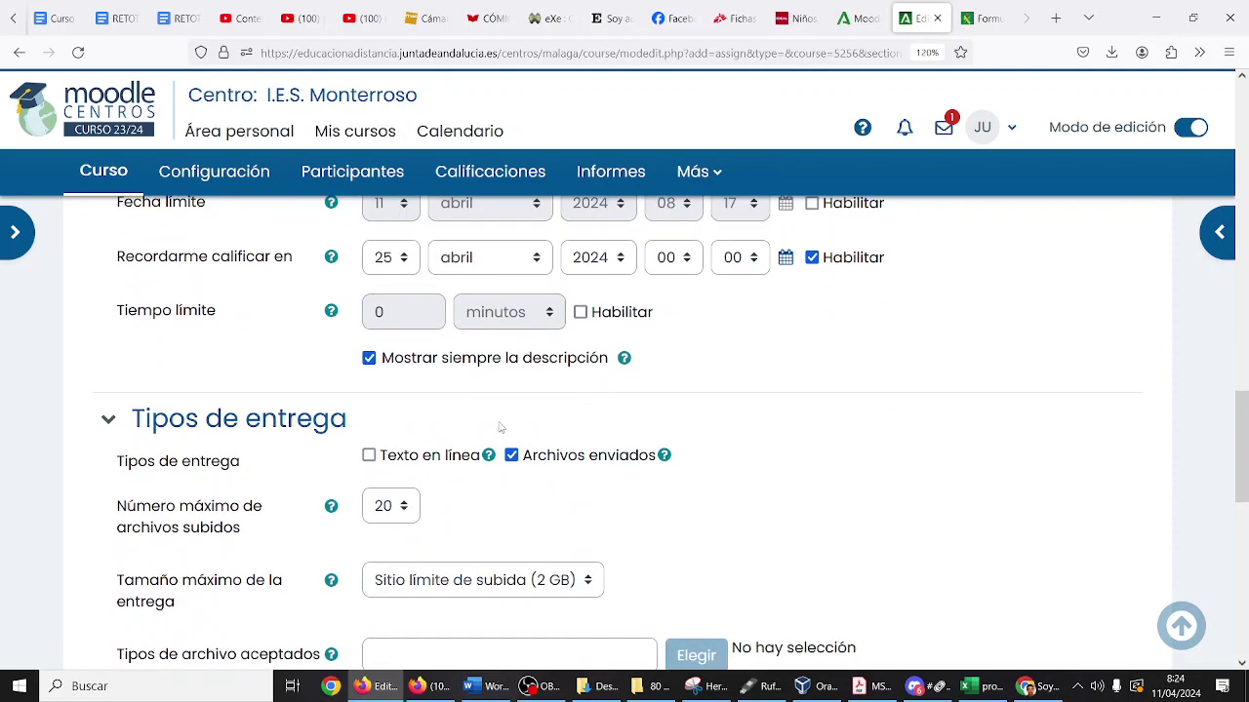
click(462, 457)
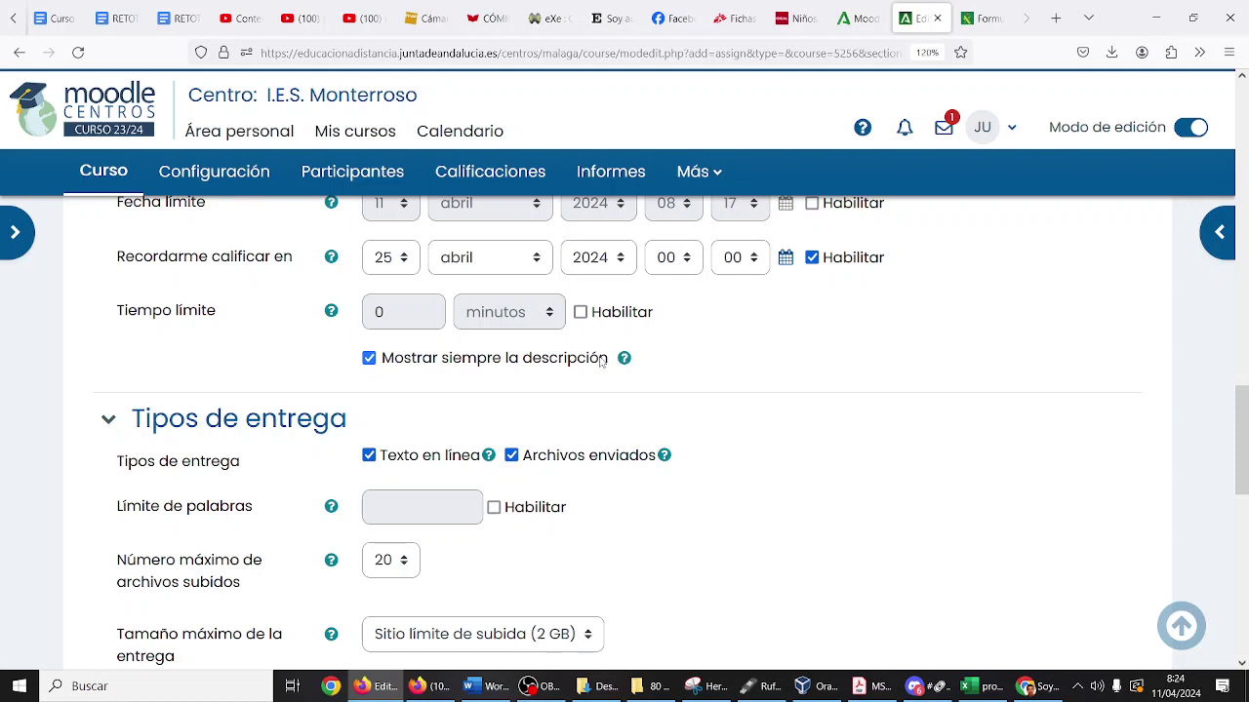
Switch to the browser tab with the YouTube video "LINCE DE LA NOCHE" used in the assignment.
click(372, 18)
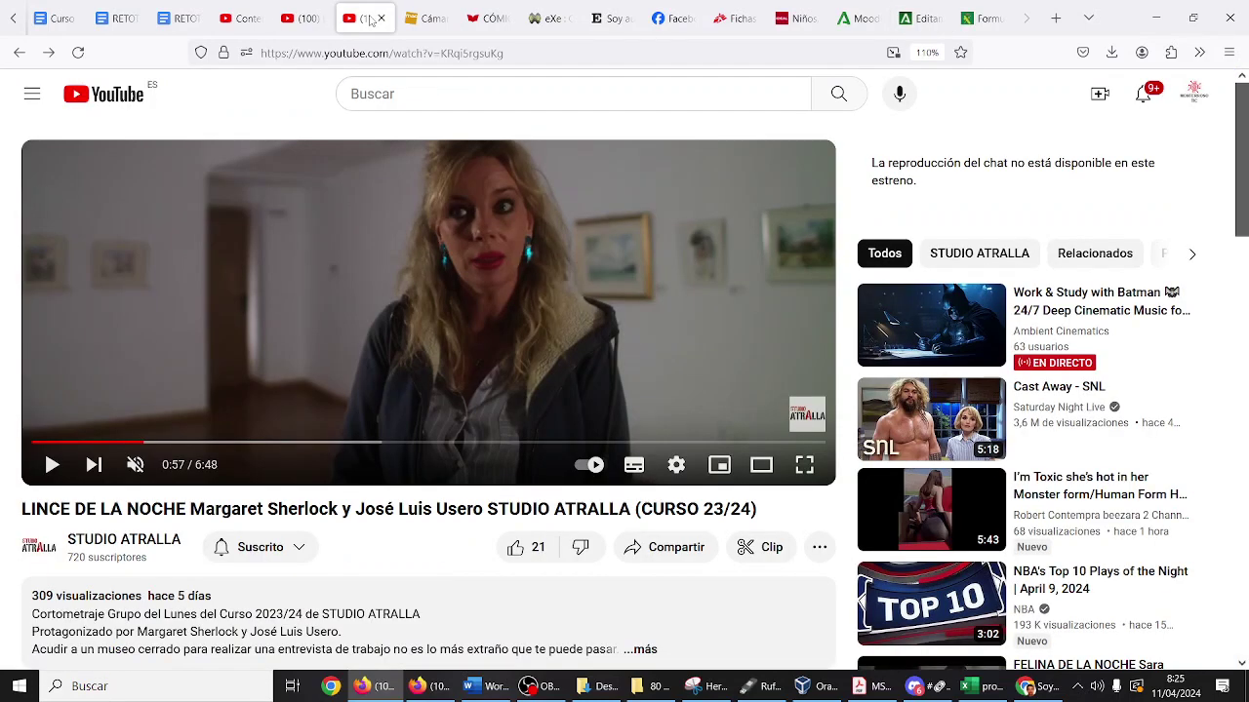